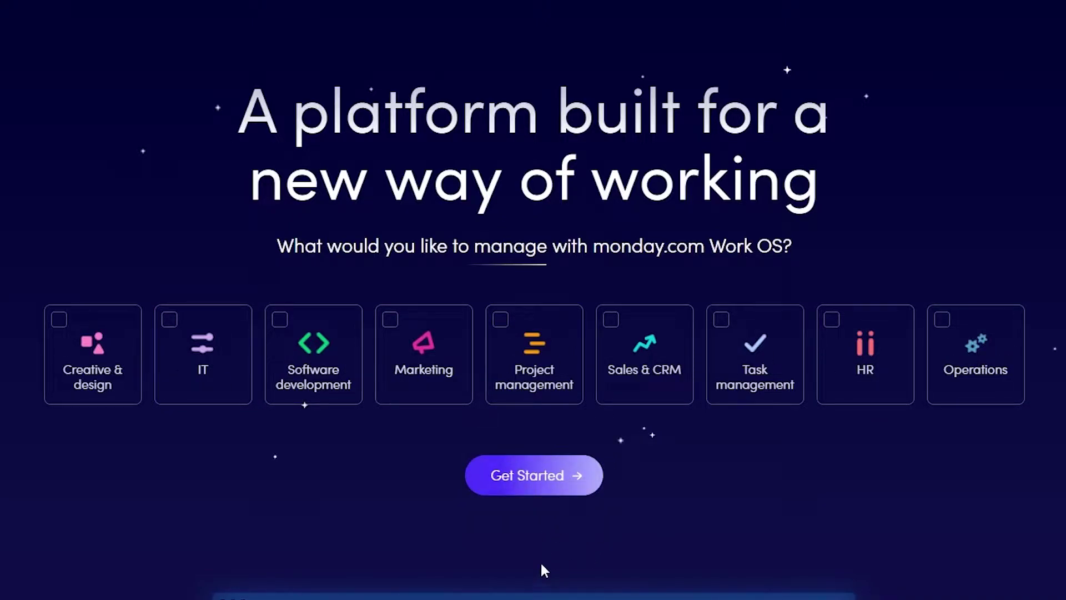
Step: Choose Project management as the use case and begin signing up
click(518, 367)
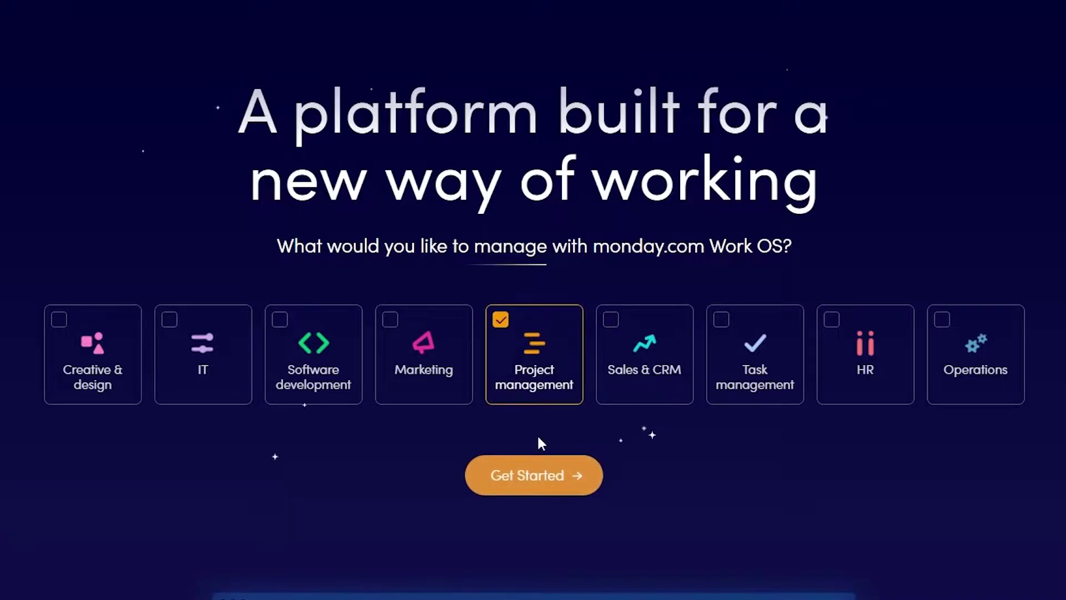
click(530, 493)
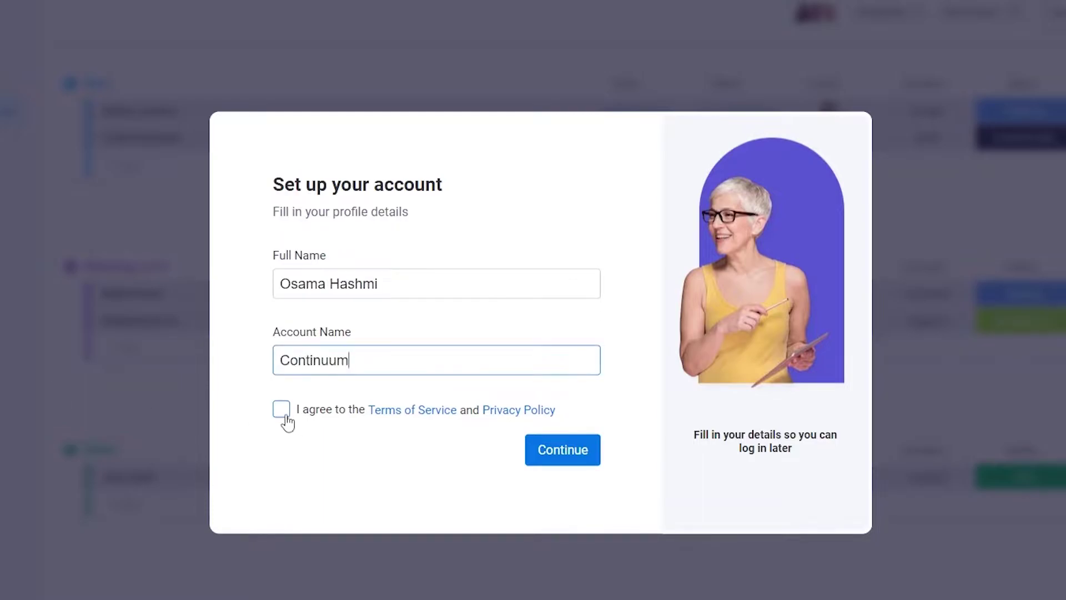
Step: Accept the terms, submit the account details, and mark the account as work for a freelancer
click(284, 415)
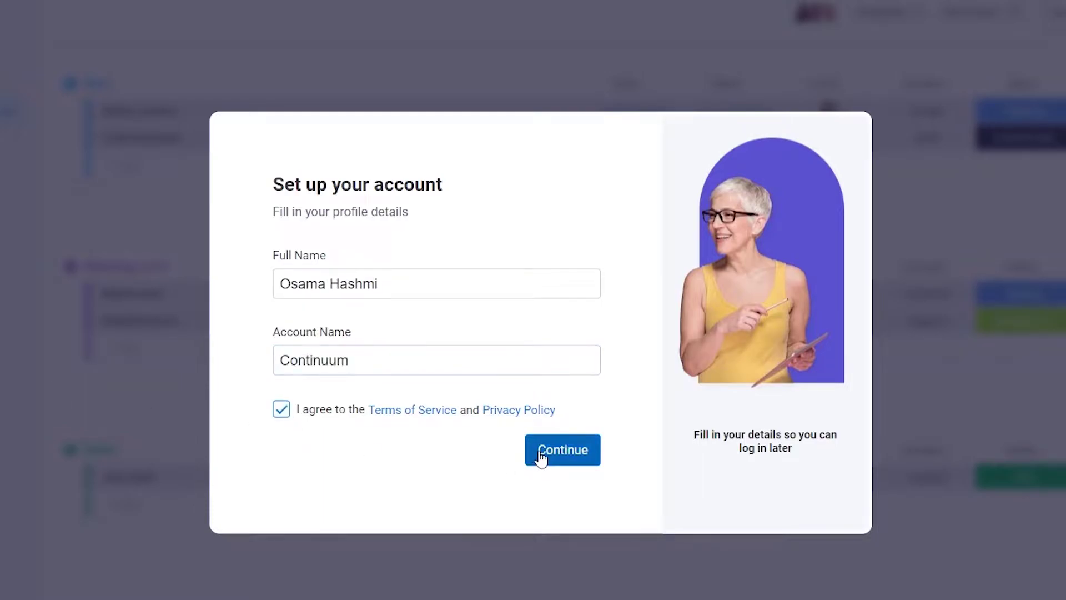
click(542, 455)
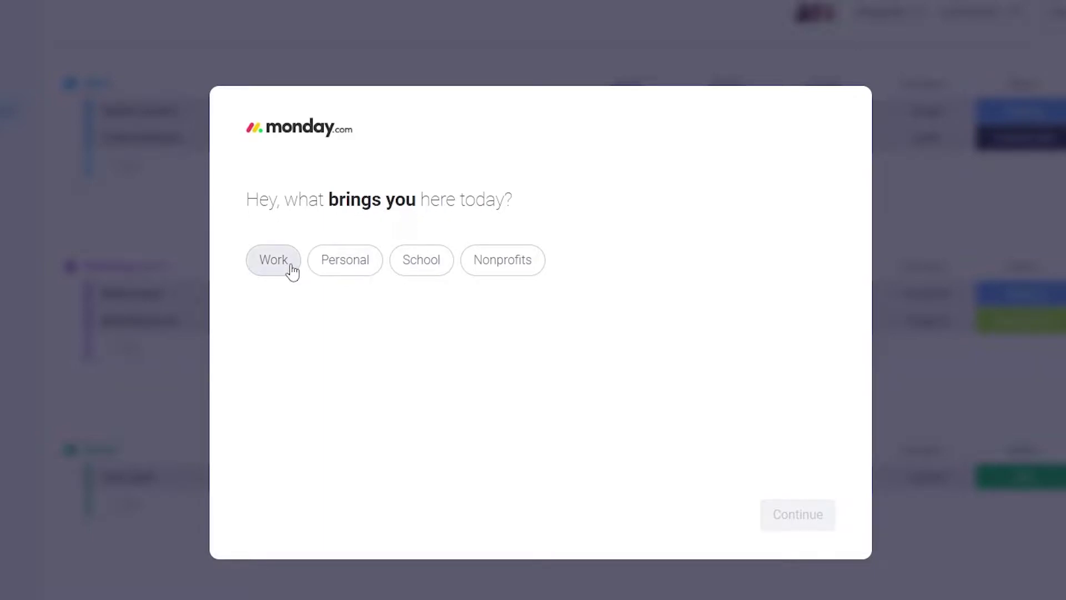
click(287, 269)
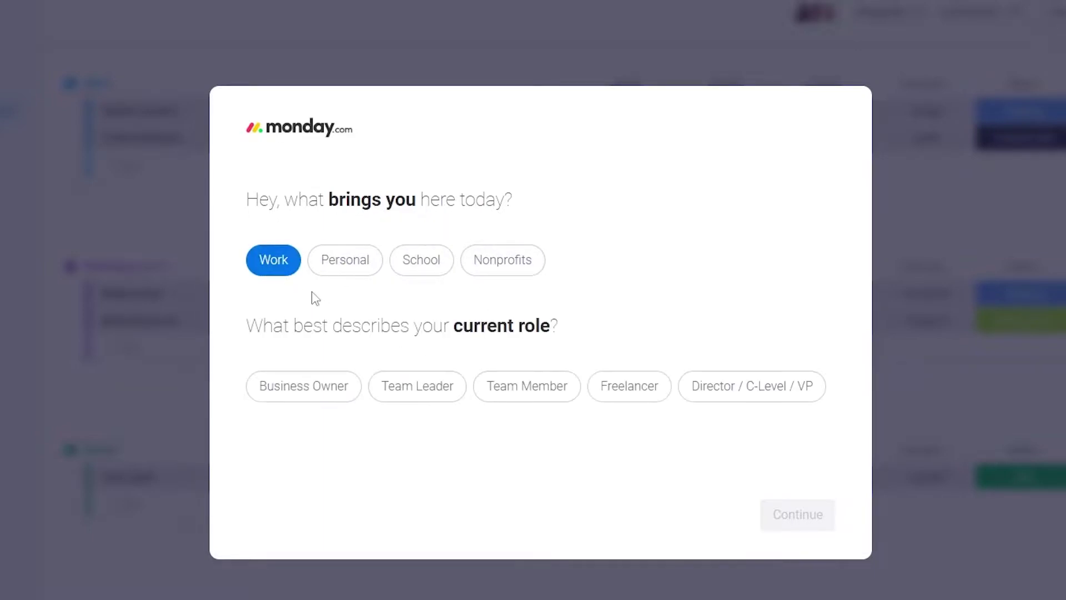
click(617, 391)
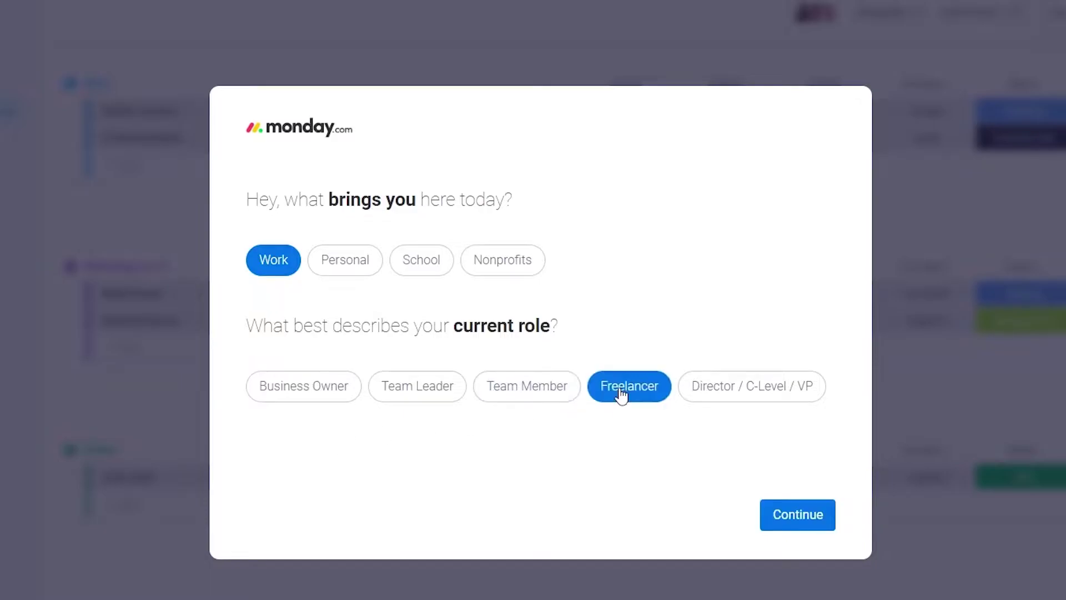
click(793, 517)
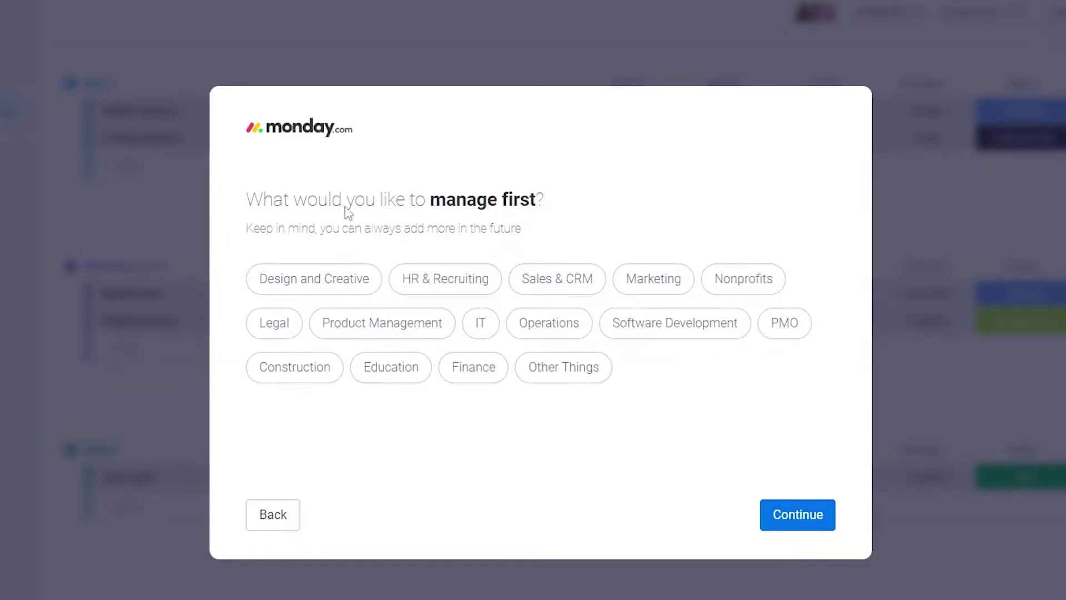
Step: Move past the manage-first question with Product Management left unselected
click(333, 334)
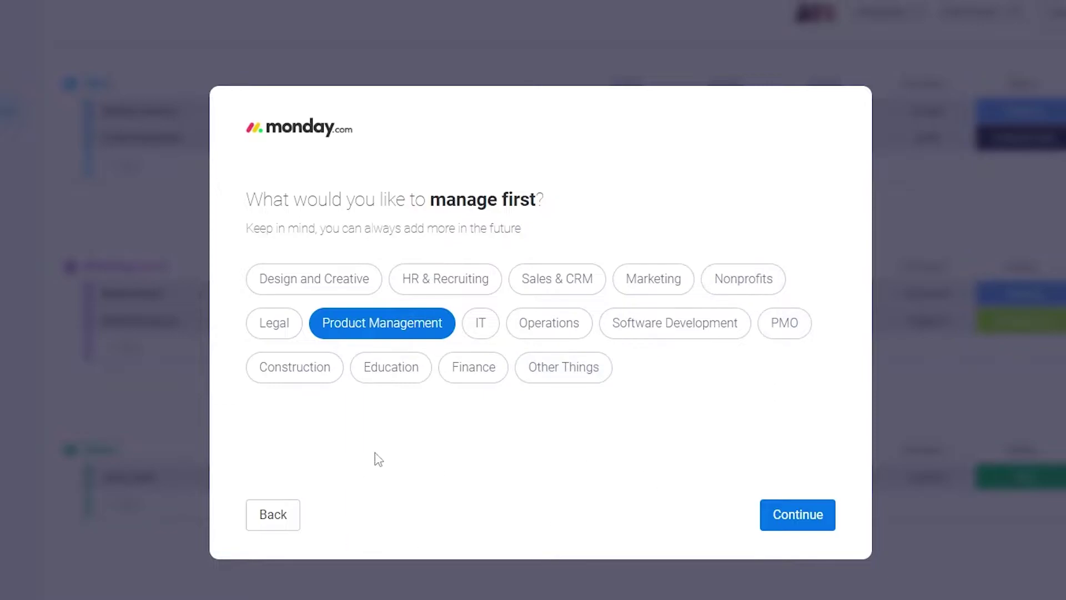
click(393, 329)
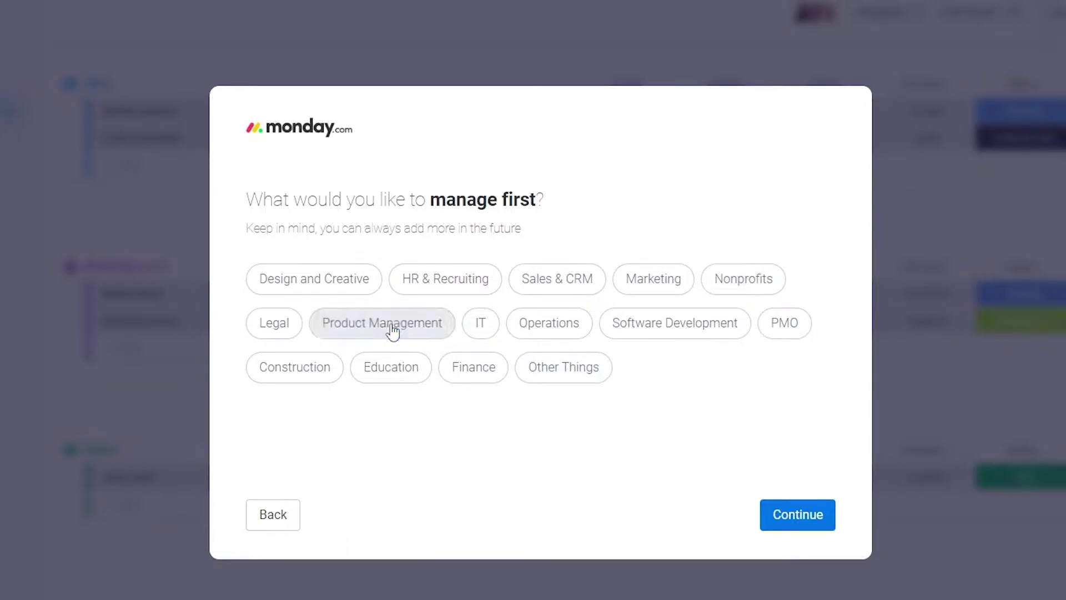
click(814, 534)
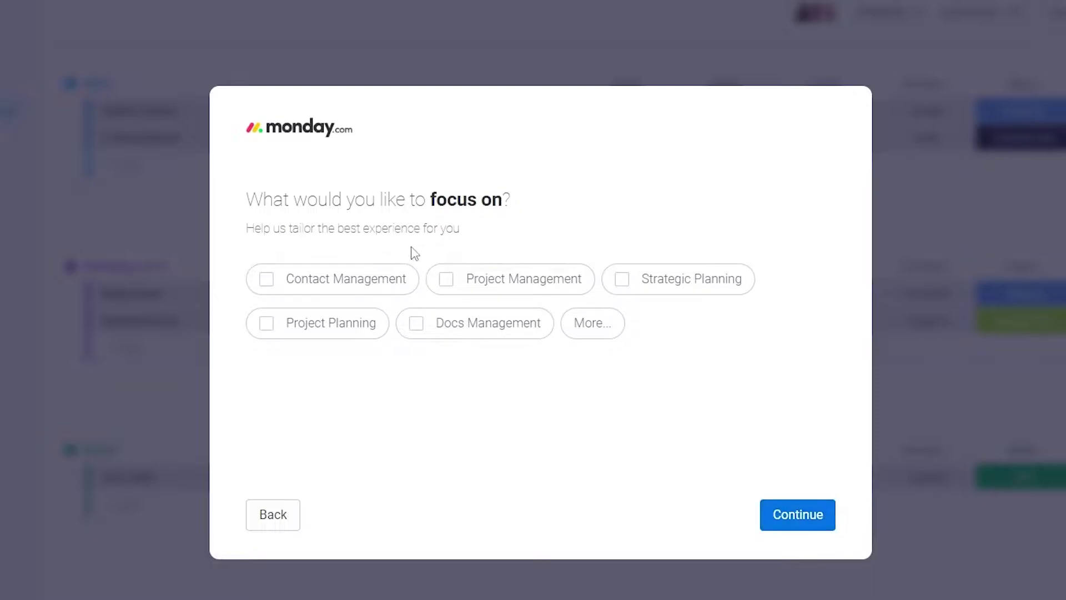
Step: Answer Project Management as the focus and social media as the source, then skip inviting teammates
click(451, 293)
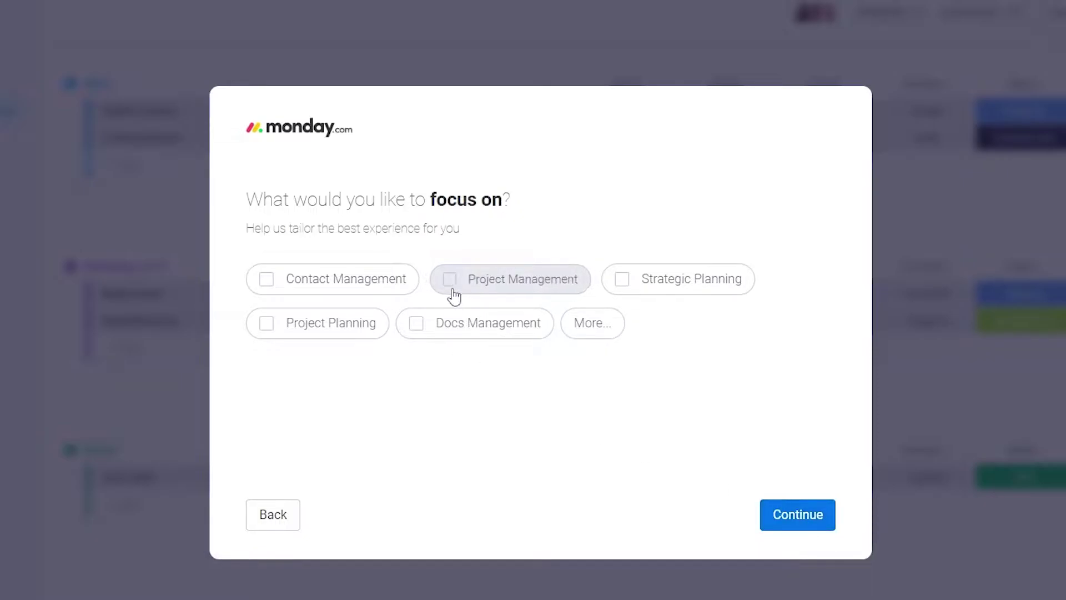
click(796, 518)
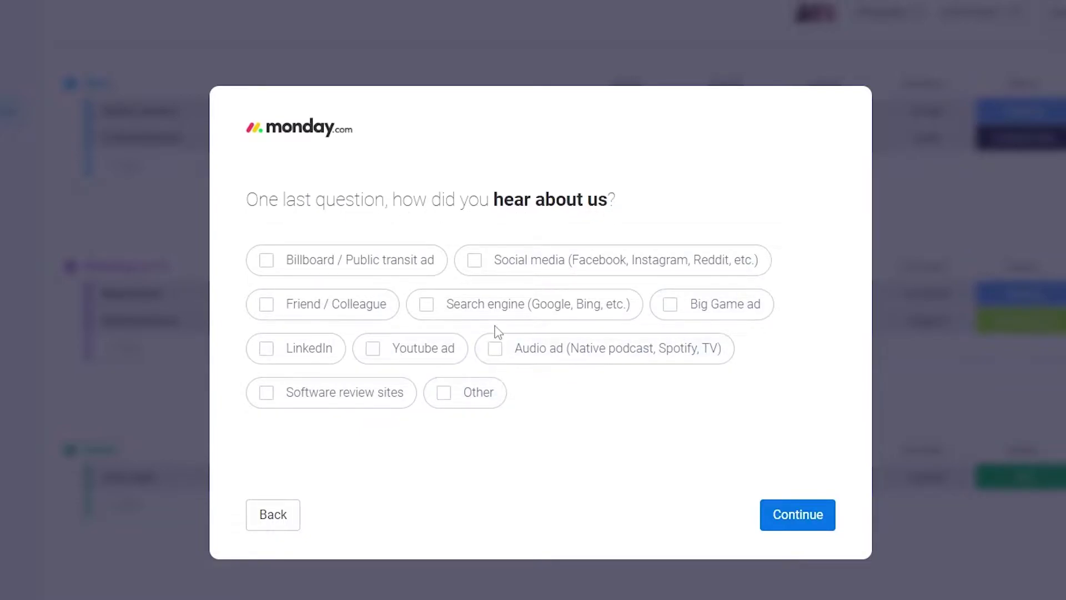
click(485, 269)
click(806, 517)
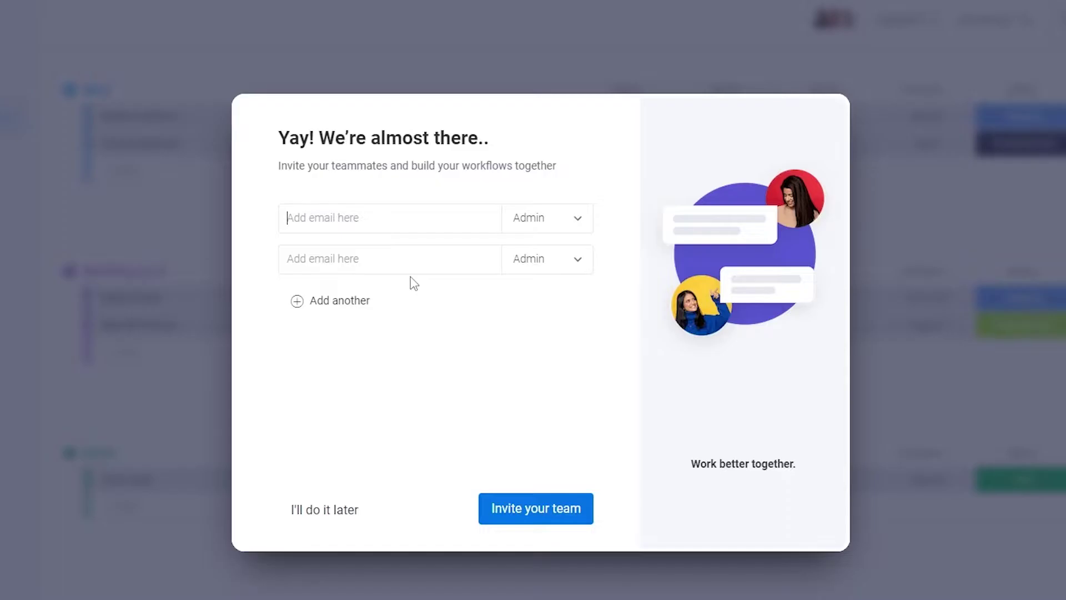
click(322, 518)
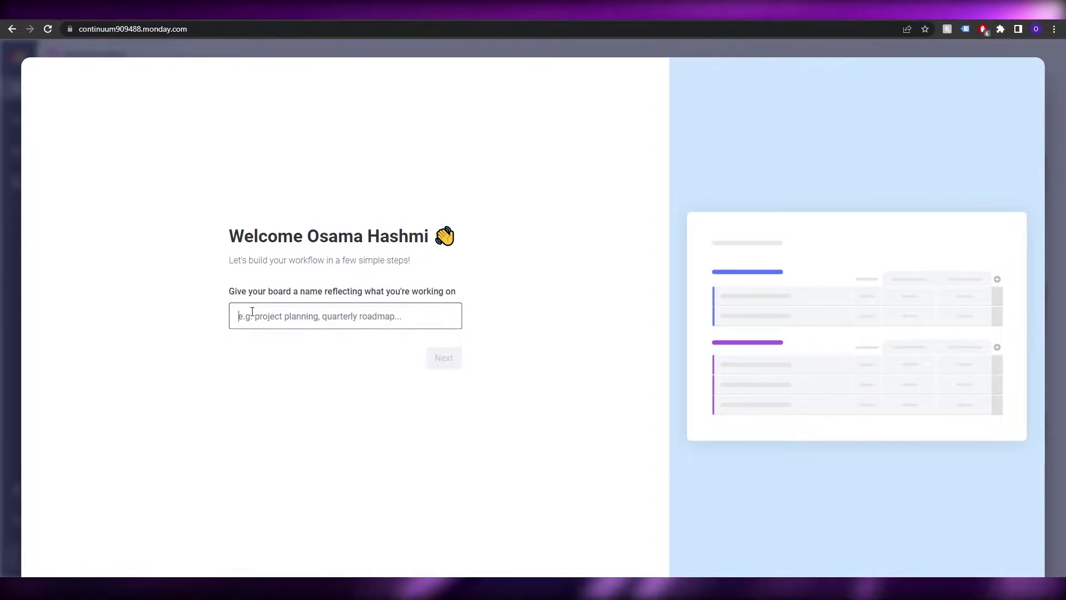
Step: Name the board Continuum and set it to manage Projects
text(Continuum)
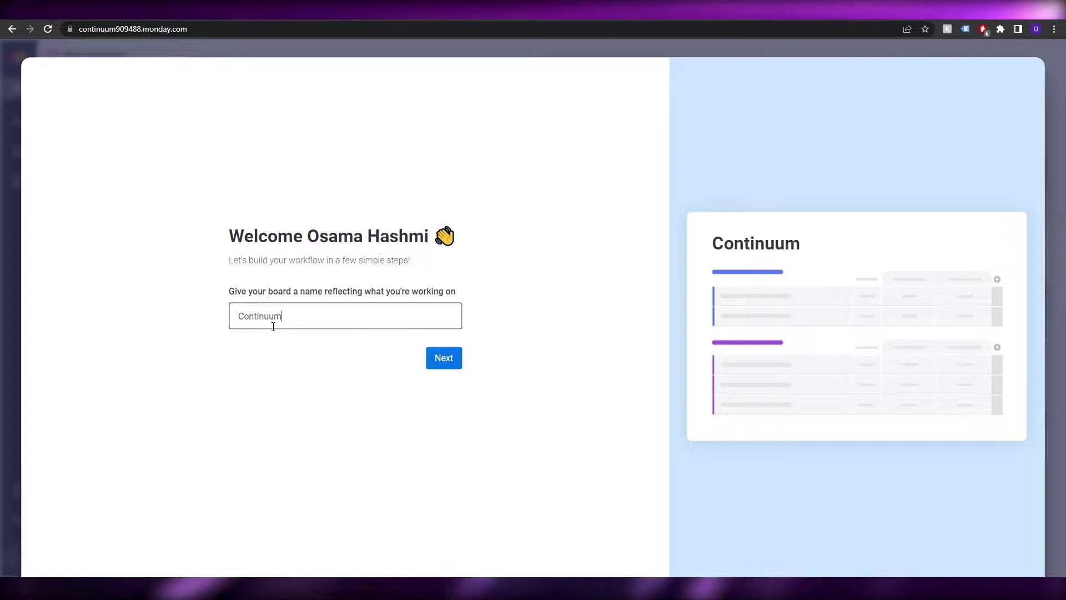
click(436, 366)
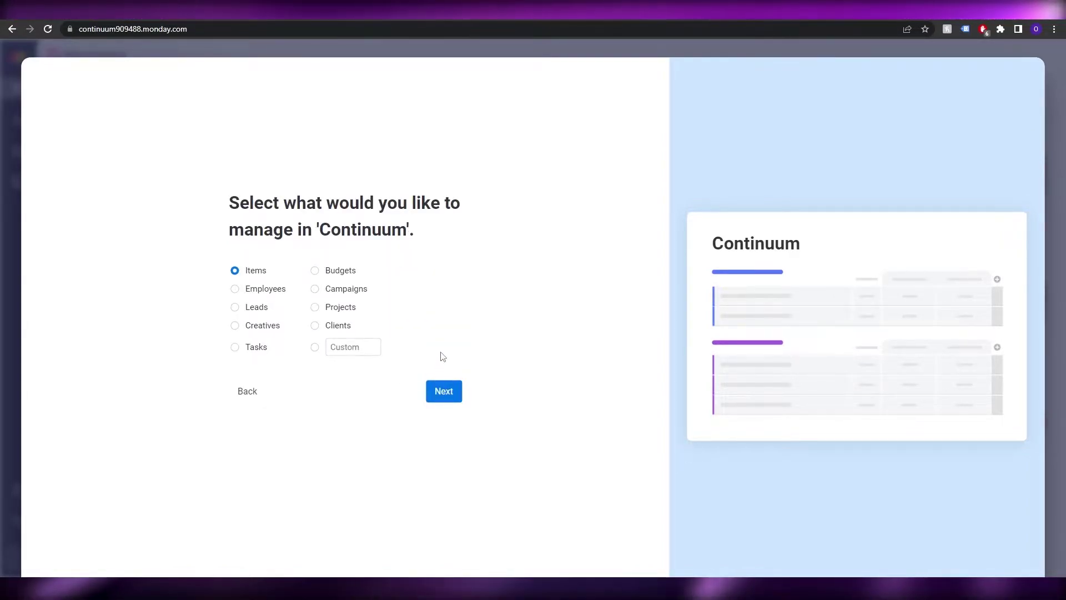
click(315, 307)
click(450, 391)
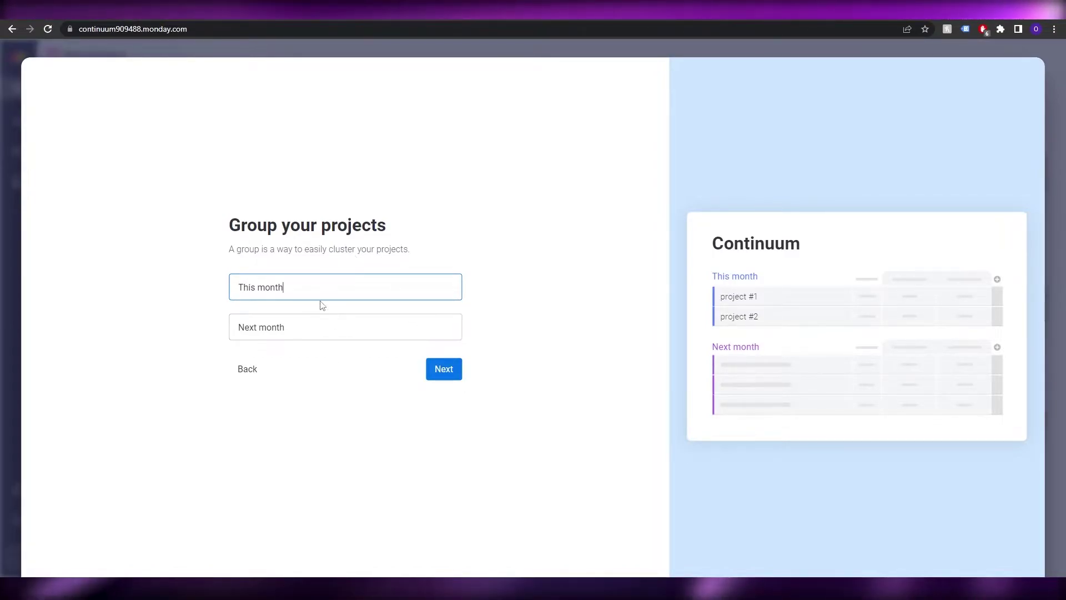
Step: Rename the two groups to 'scripts' and 'Voice Overs'
drag(322, 290, 171, 293)
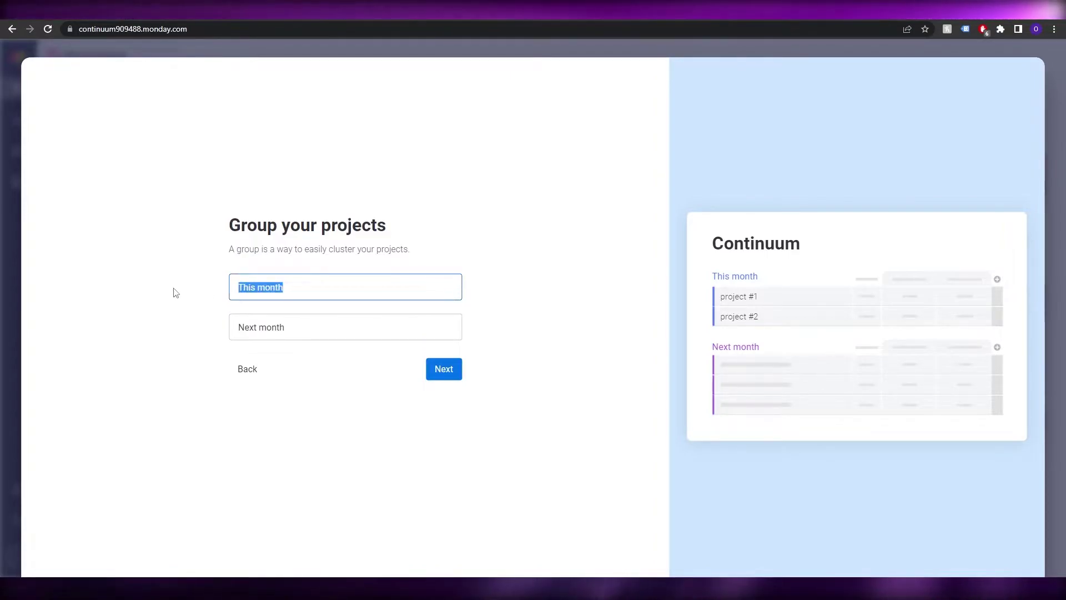
text(scripts)
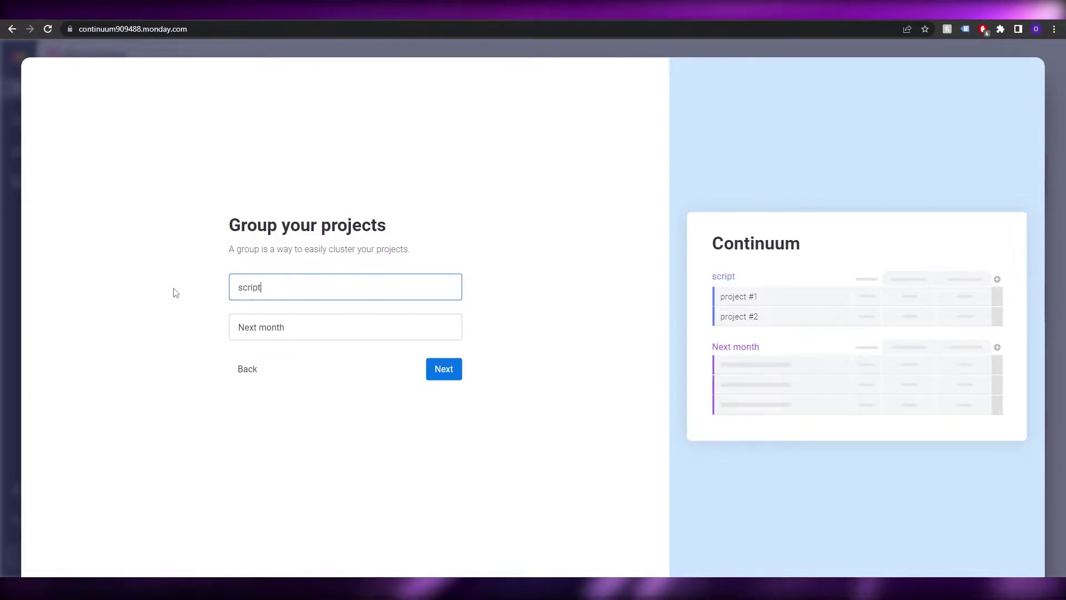
key(Tab)
text(Voice )
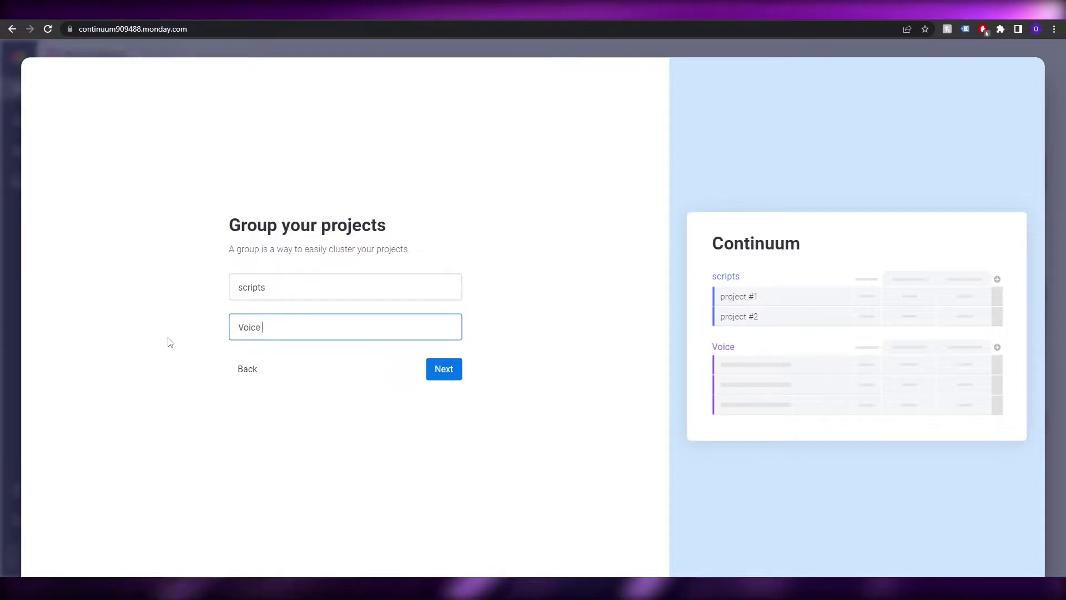
text(Overs)
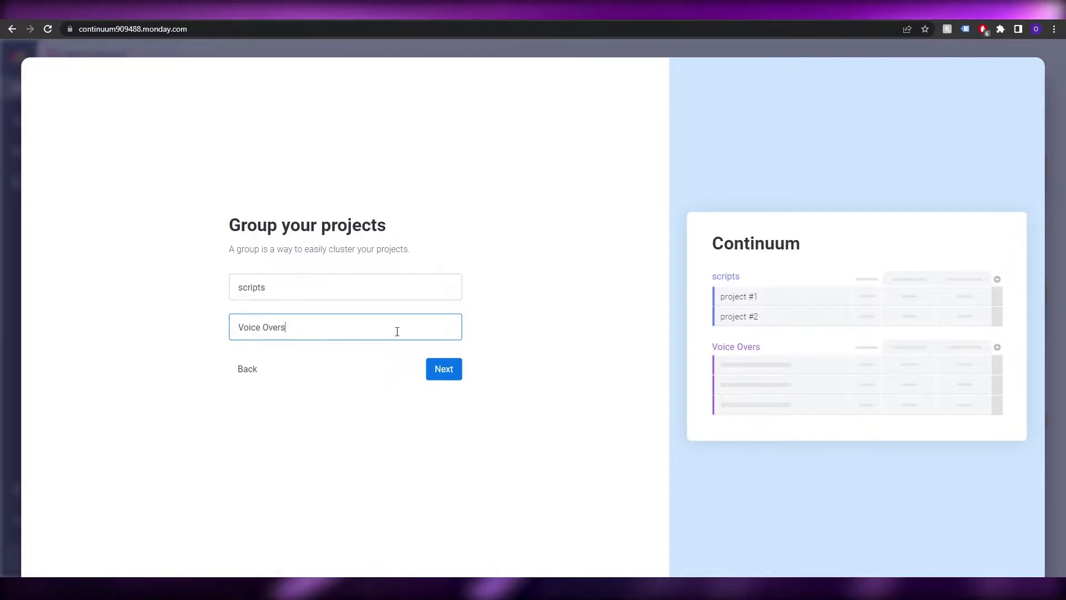
click(449, 376)
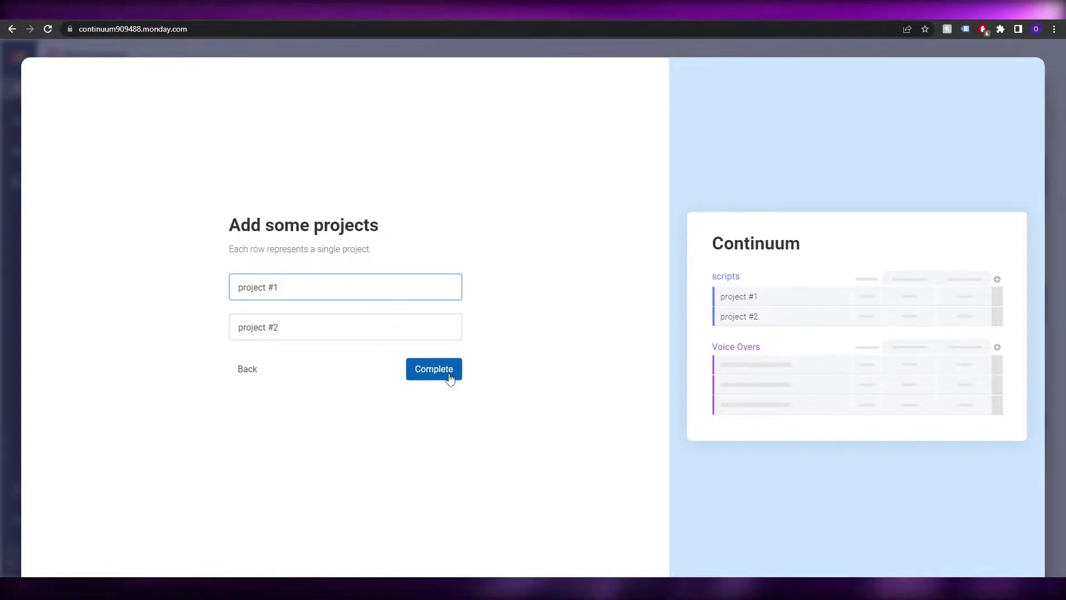
Step: Rename the projects to Script #1 and Script #2 and complete the board setup
drag(319, 292, 153, 298)
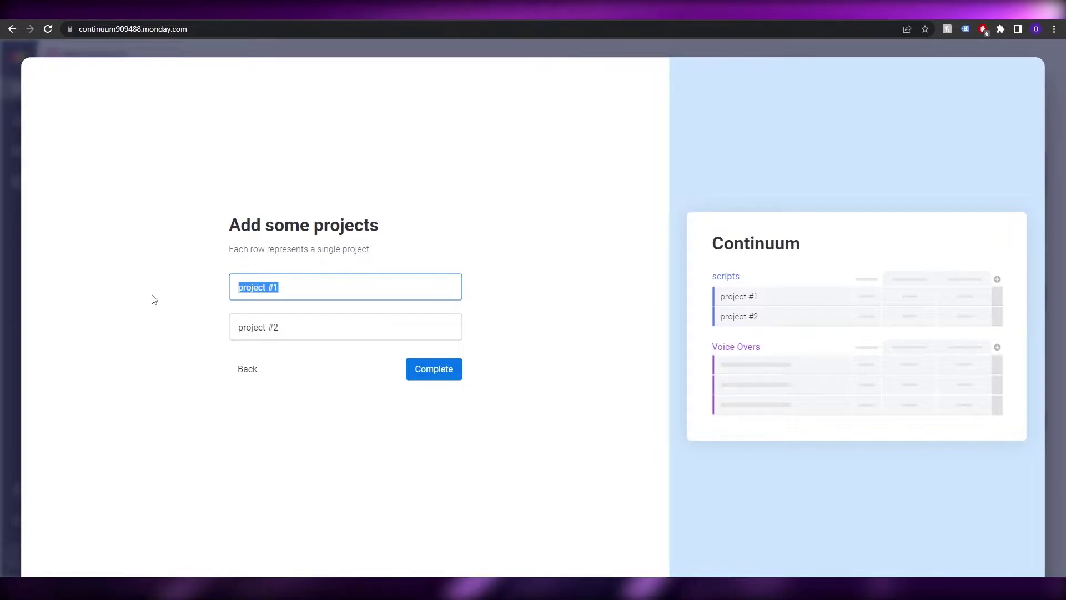
text(S)
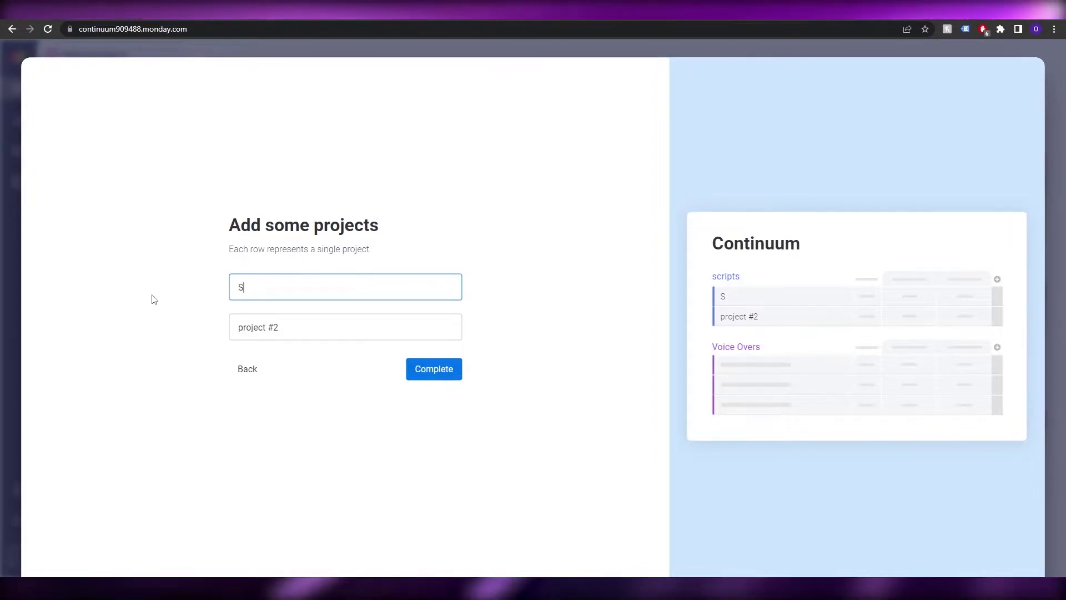
text(cript #1)
drag(264, 328, 192, 321)
text(Script)
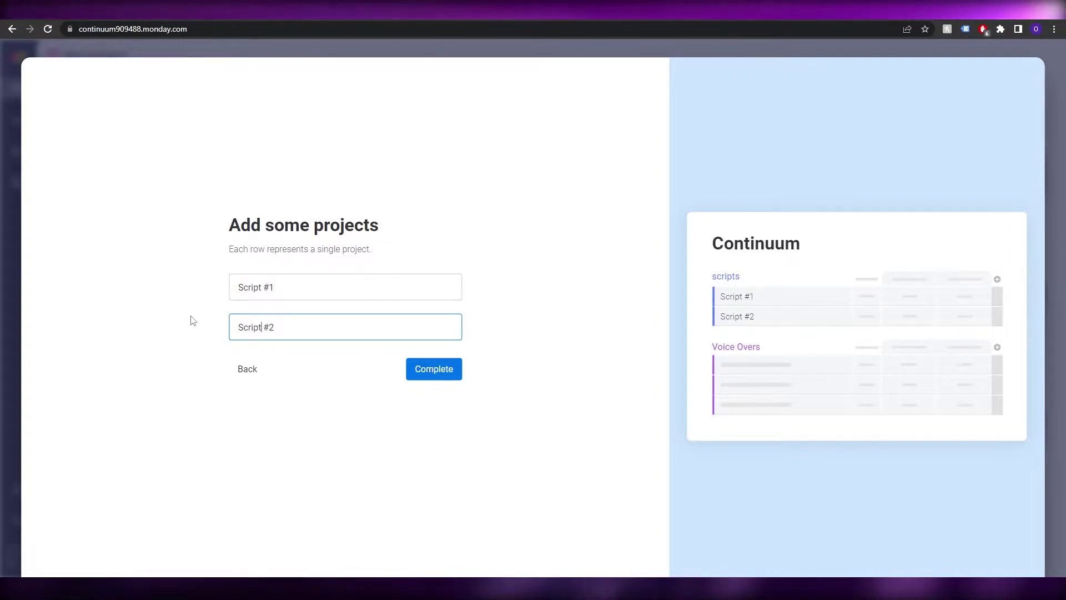
click(444, 368)
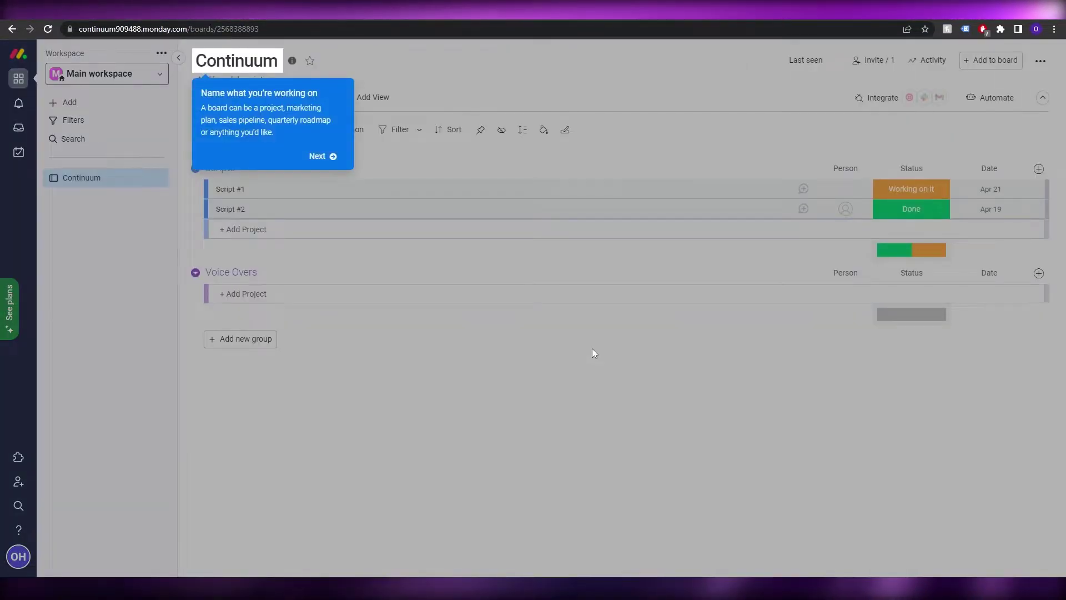
Step: Dismiss the onboarding tip and add a Cards view to the Continuum board
click(494, 302)
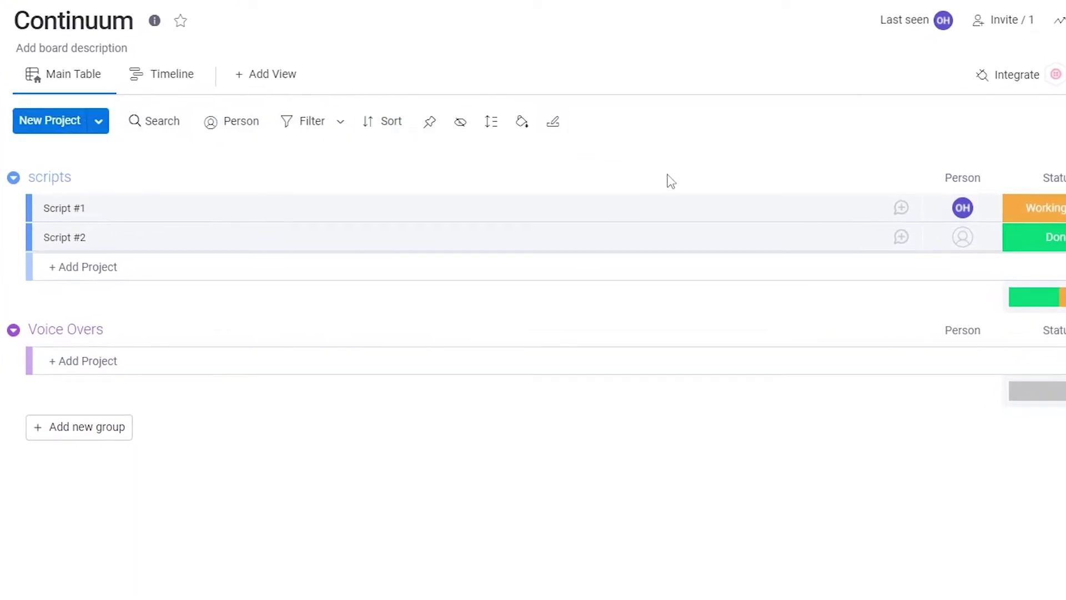
click(194, 75)
click(276, 78)
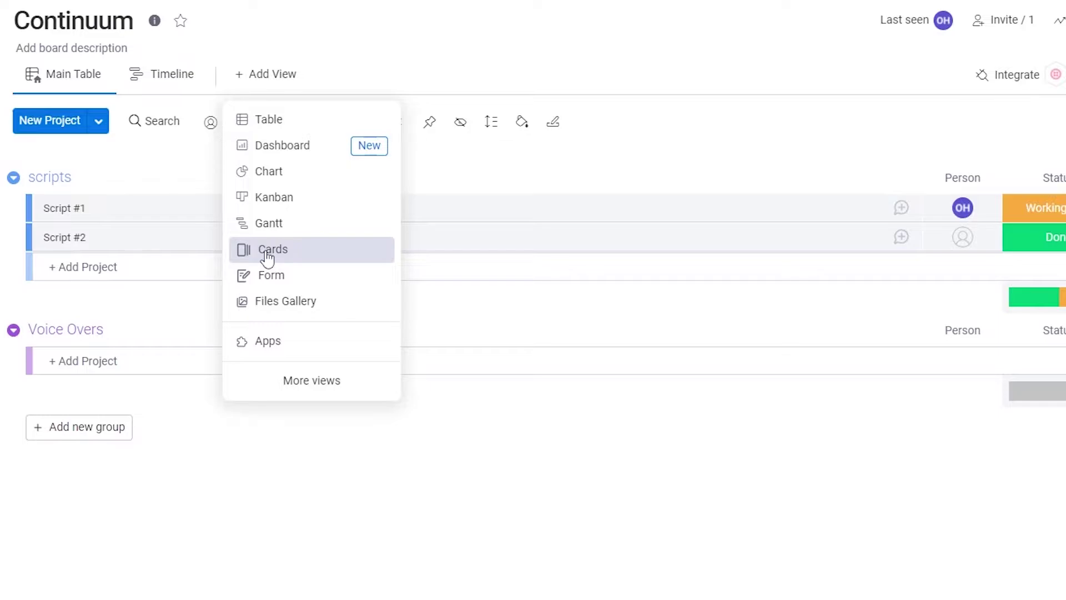
click(566, 347)
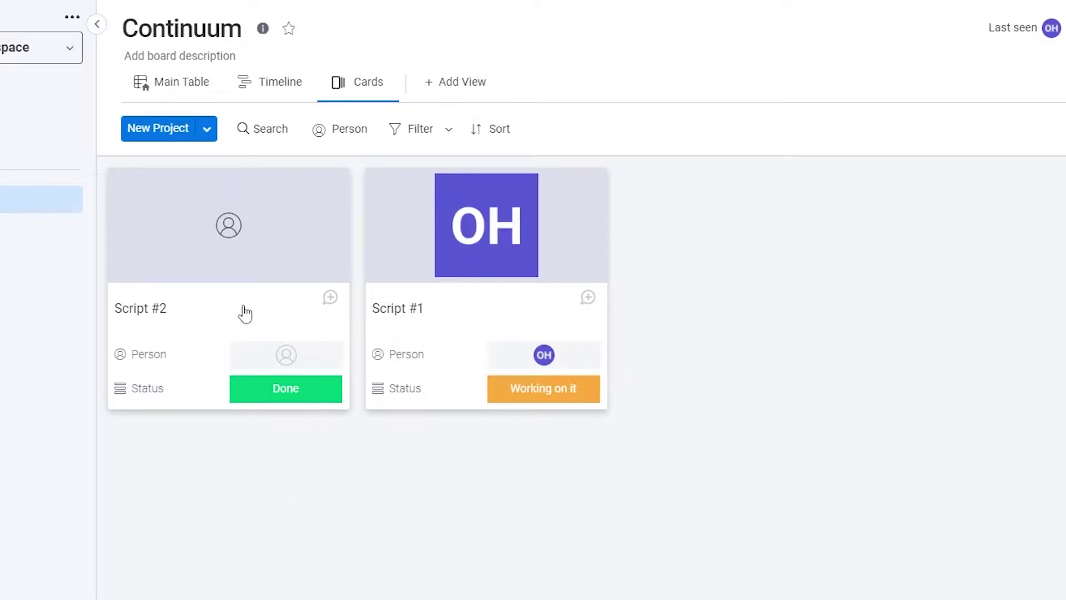
Step: View Script #2's card details, then discard a new project without creating it
click(249, 262)
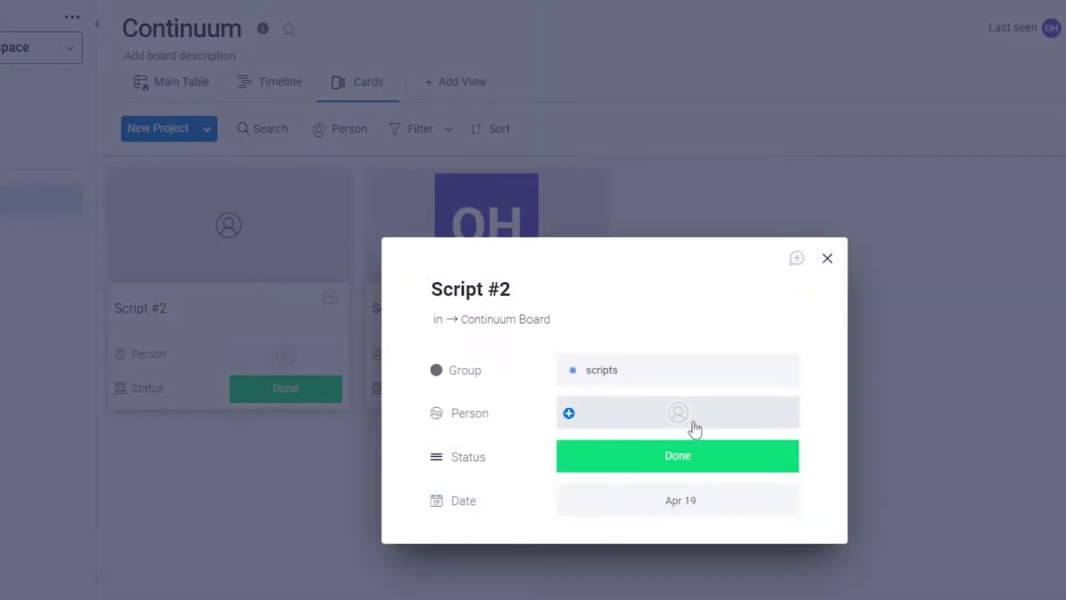
click(827, 258)
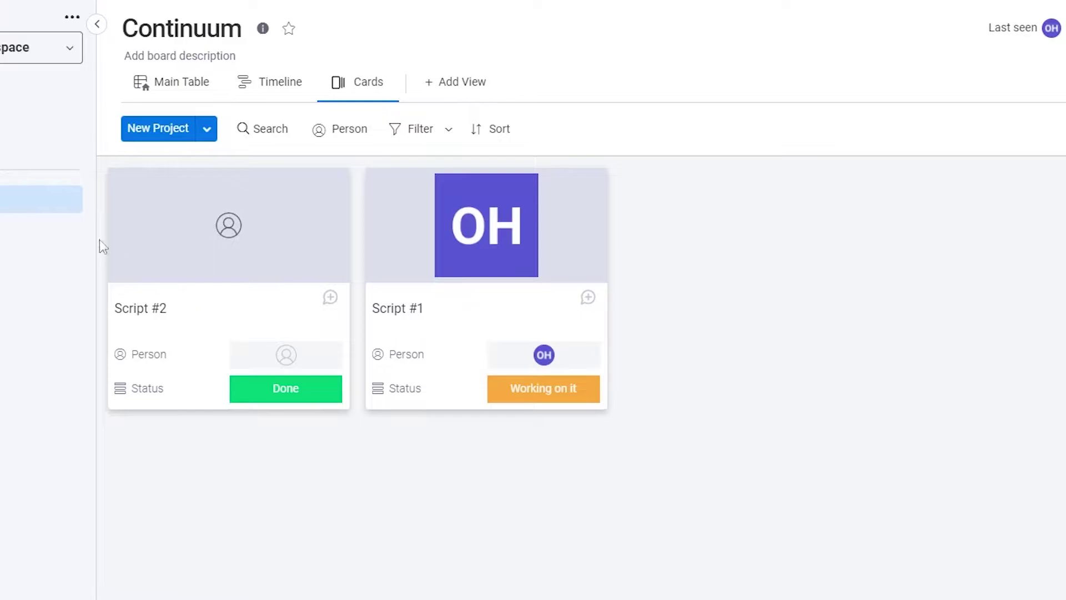
click(158, 128)
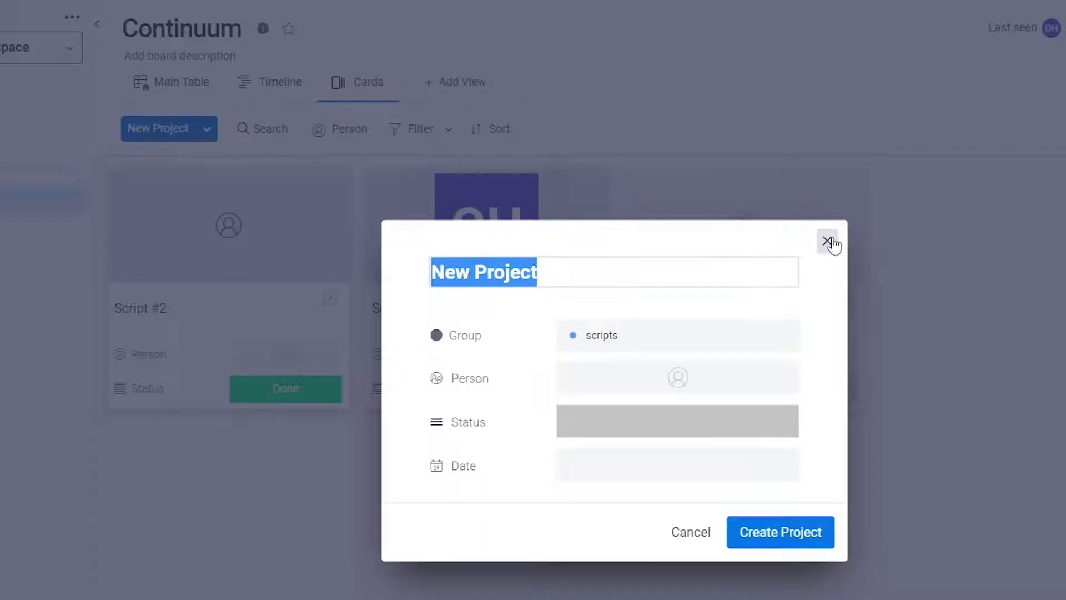
click(828, 240)
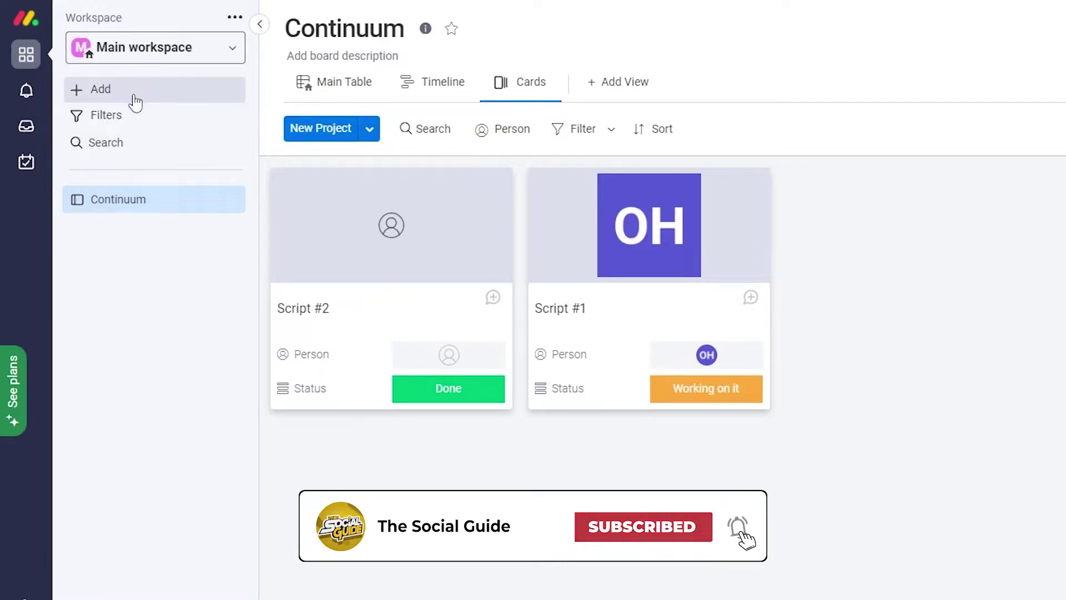
Step: From the all-workspaces page, create an open workspace named Demo
click(243, 54)
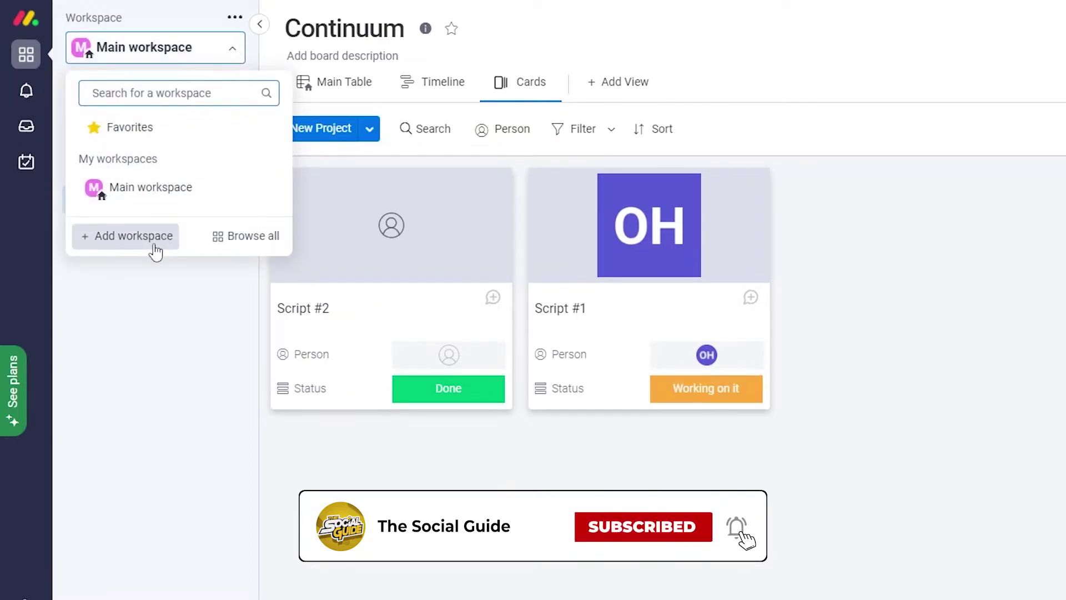
click(222, 235)
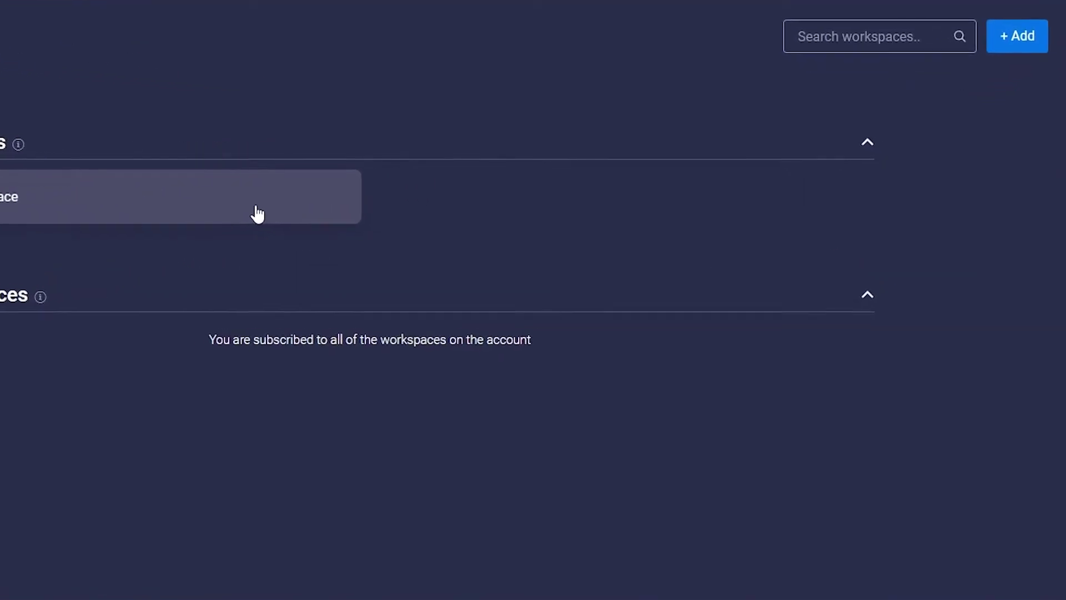
click(1020, 48)
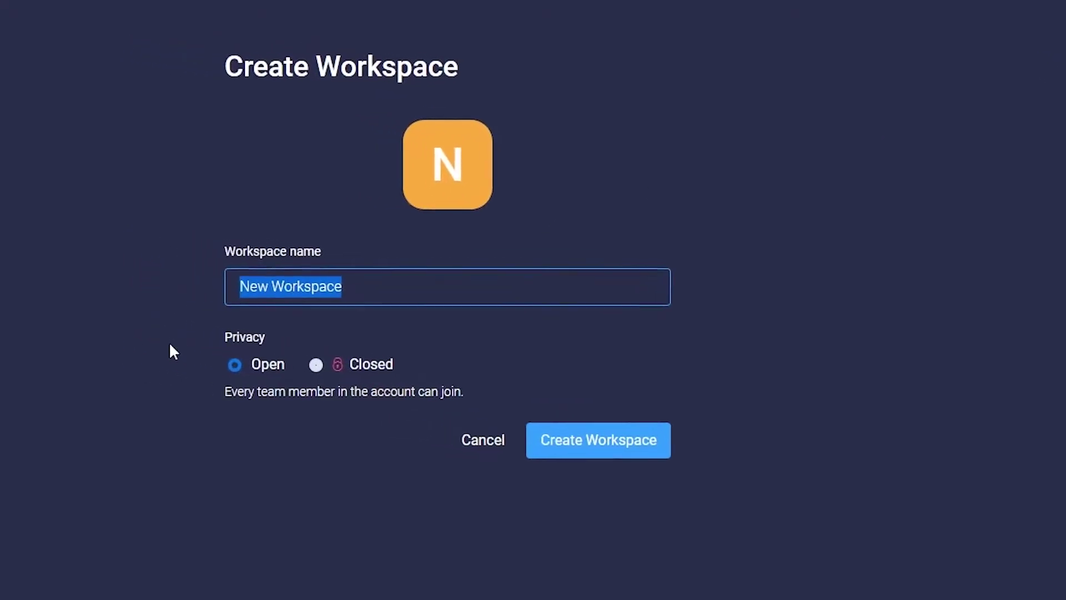
click(374, 377)
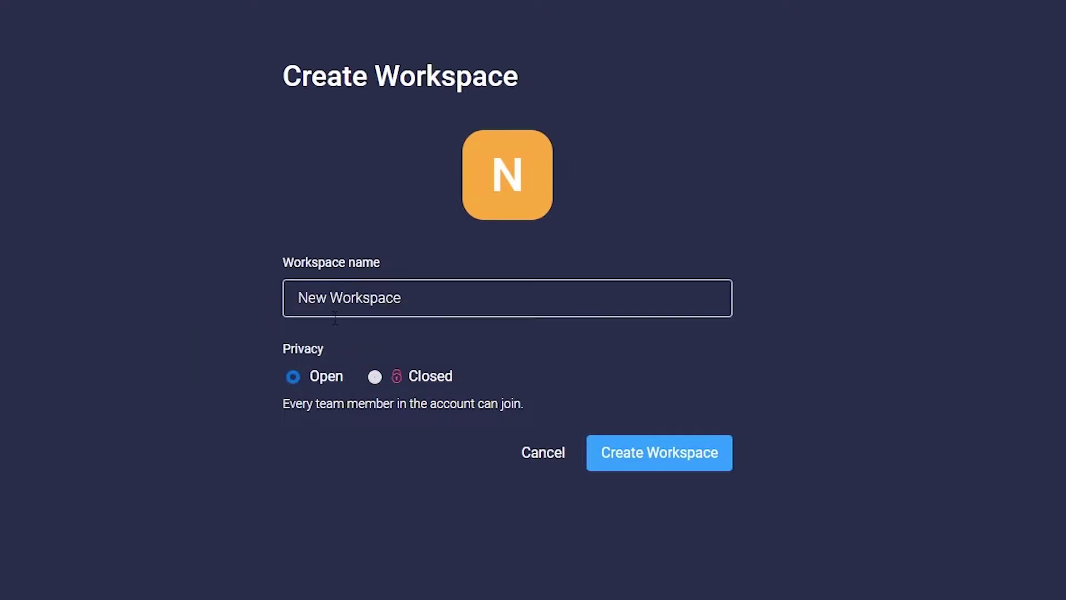
click(415, 297)
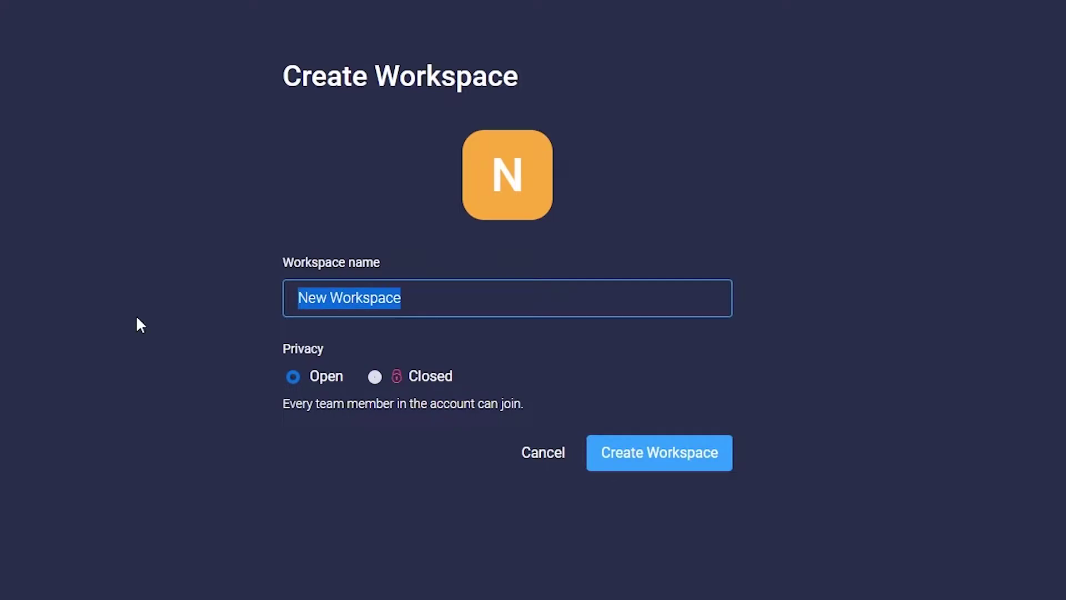
text(Demo)
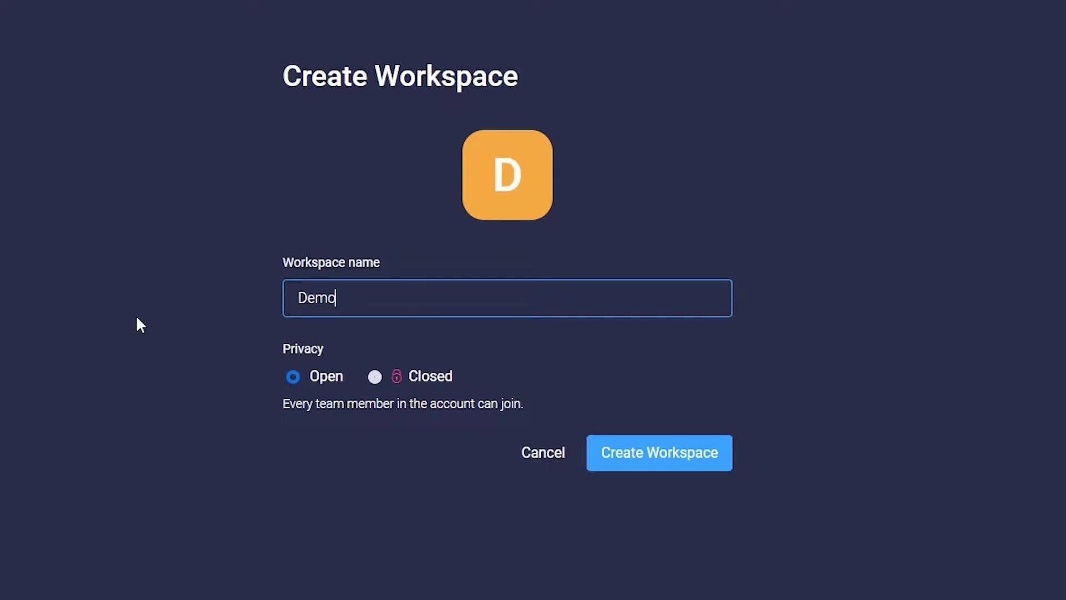
click(644, 469)
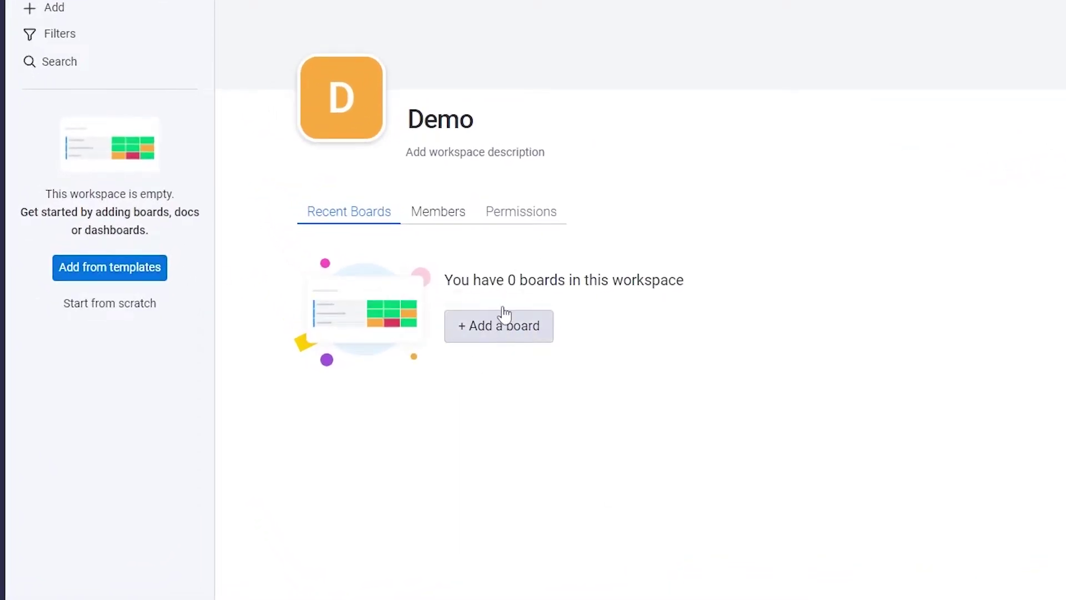
Step: Add the Agile Project Management template from the Project Management templates to Demo
click(119, 278)
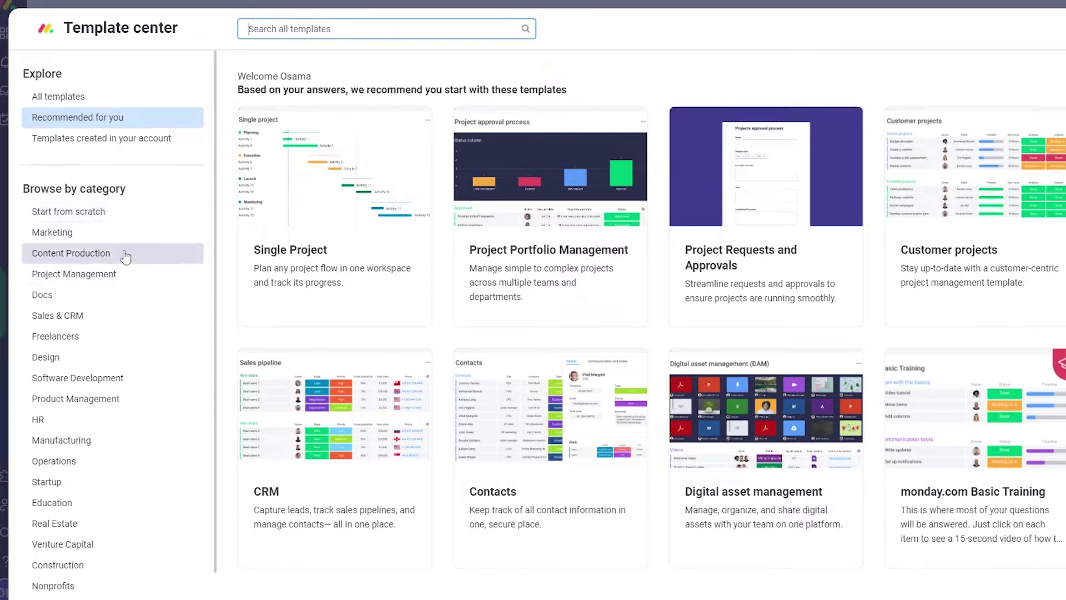
click(107, 281)
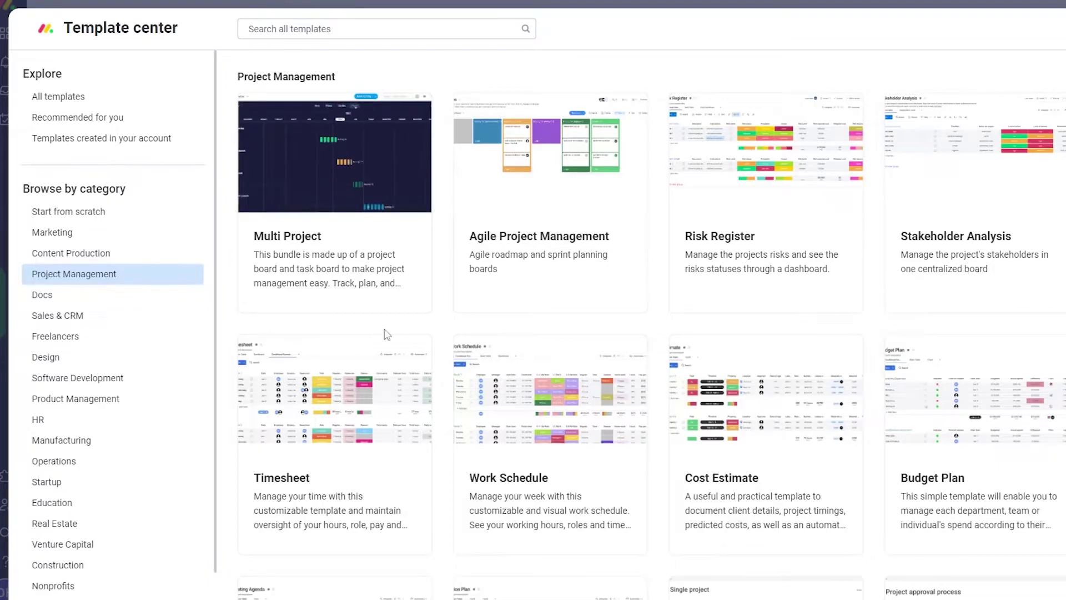
scroll(383, 339, down, 7)
scroll(374, 349, up, 2)
scroll(855, 473, up, 5)
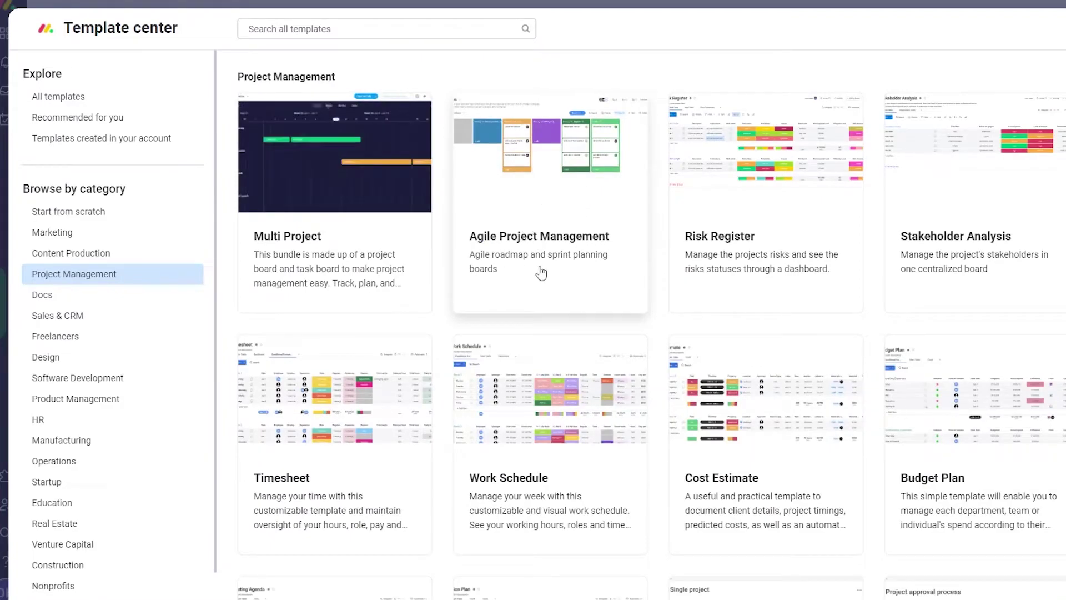
click(478, 235)
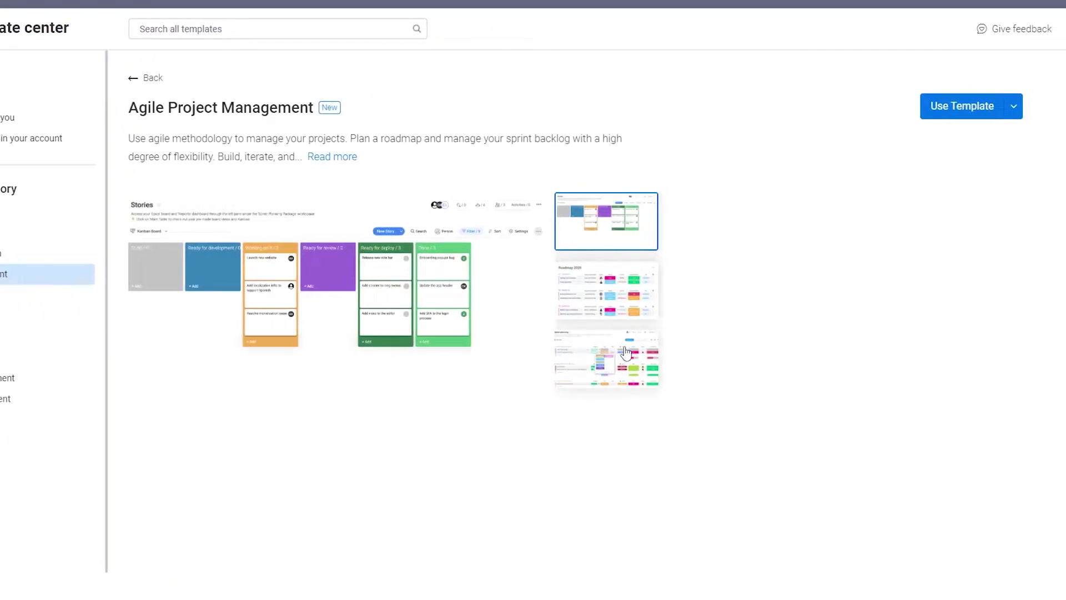
click(972, 115)
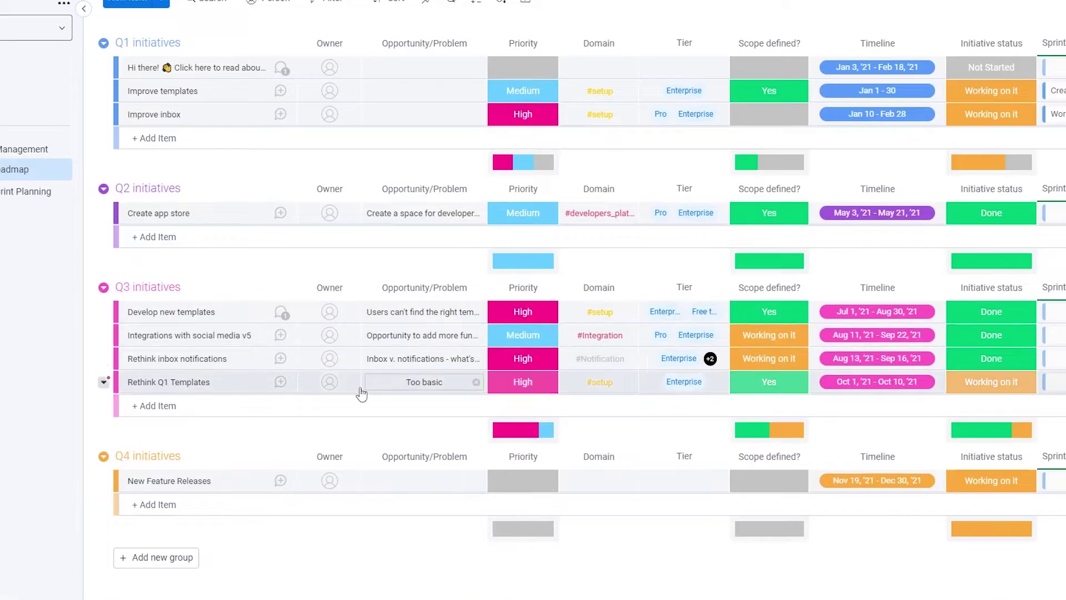
scroll(345, 447, up, 2)
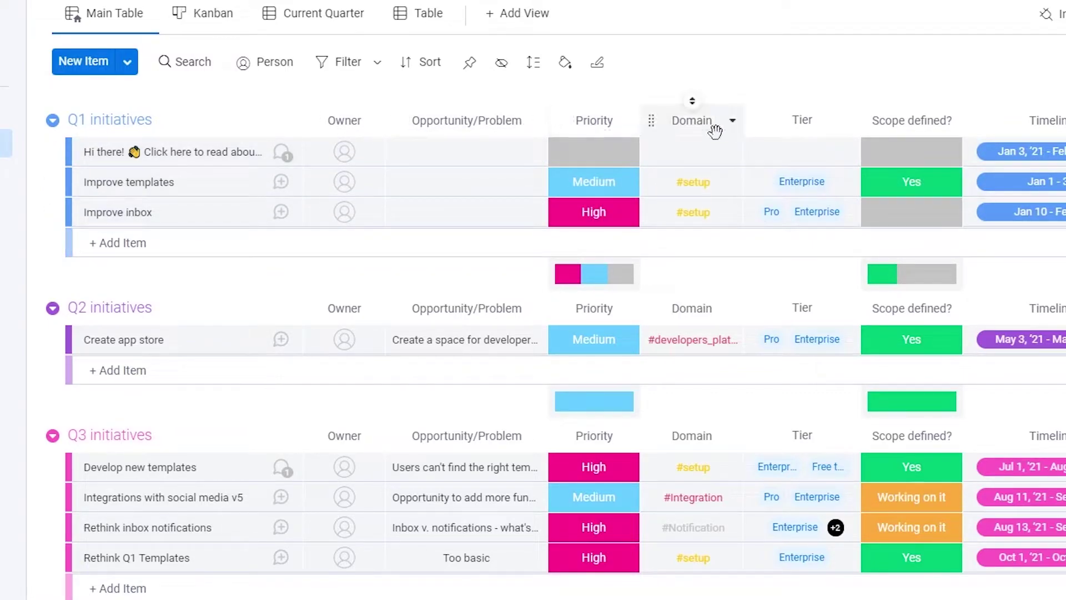
scroll(853, 214, down, 3)
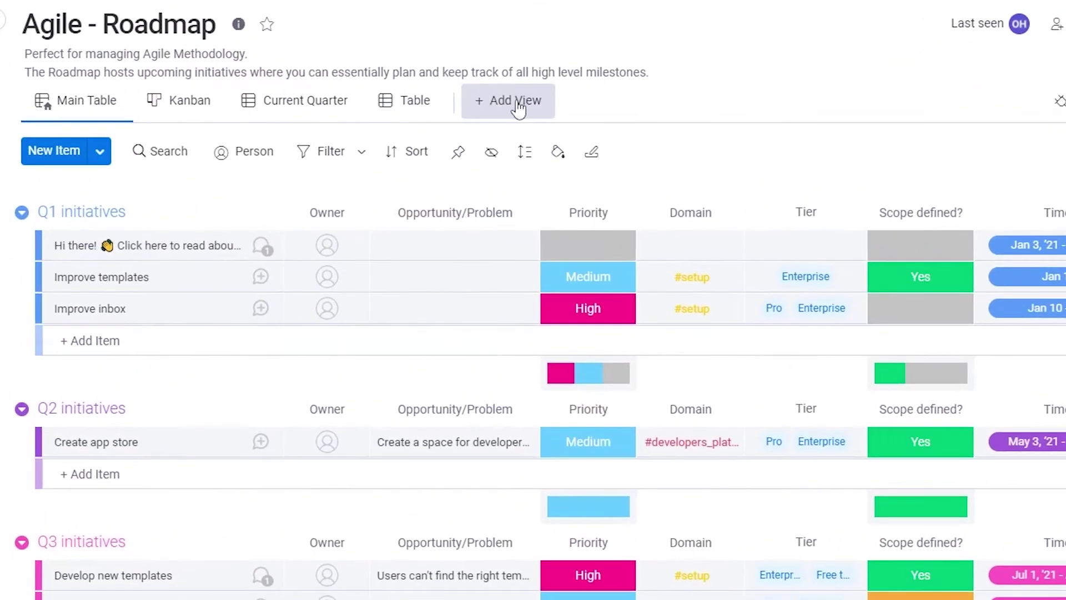
Step: Add a Kanban view named Kanban to Agile - Roadmap, grouped by priority
click(508, 111)
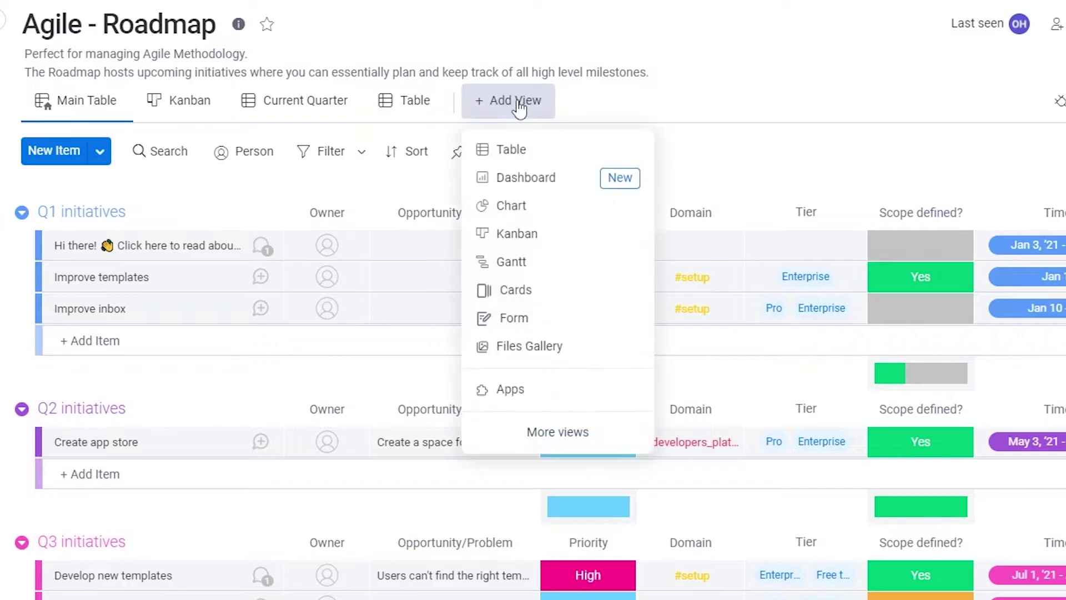
click(538, 235)
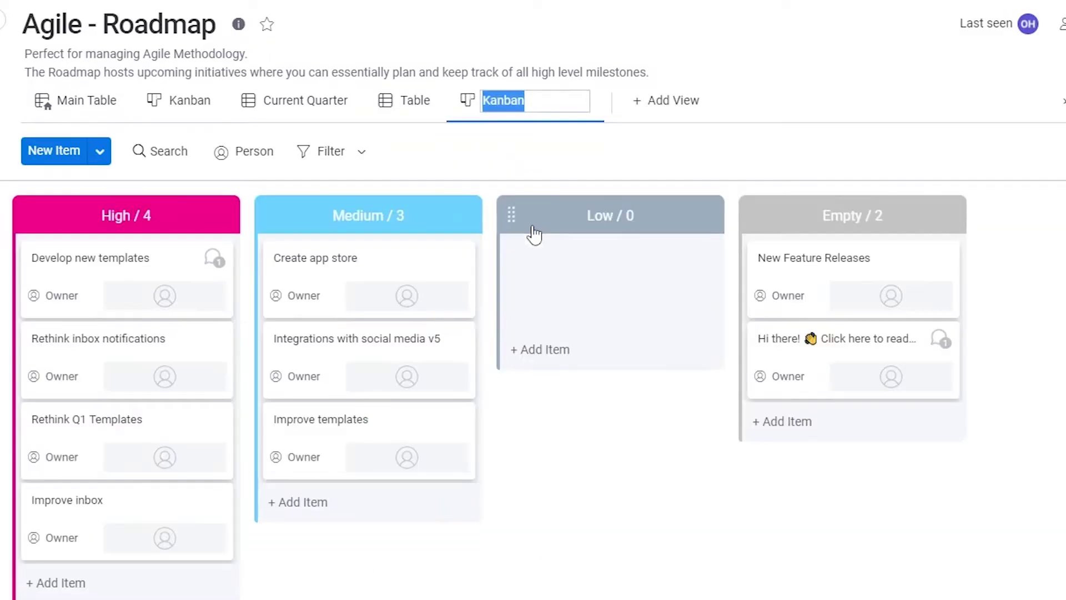
key(Return)
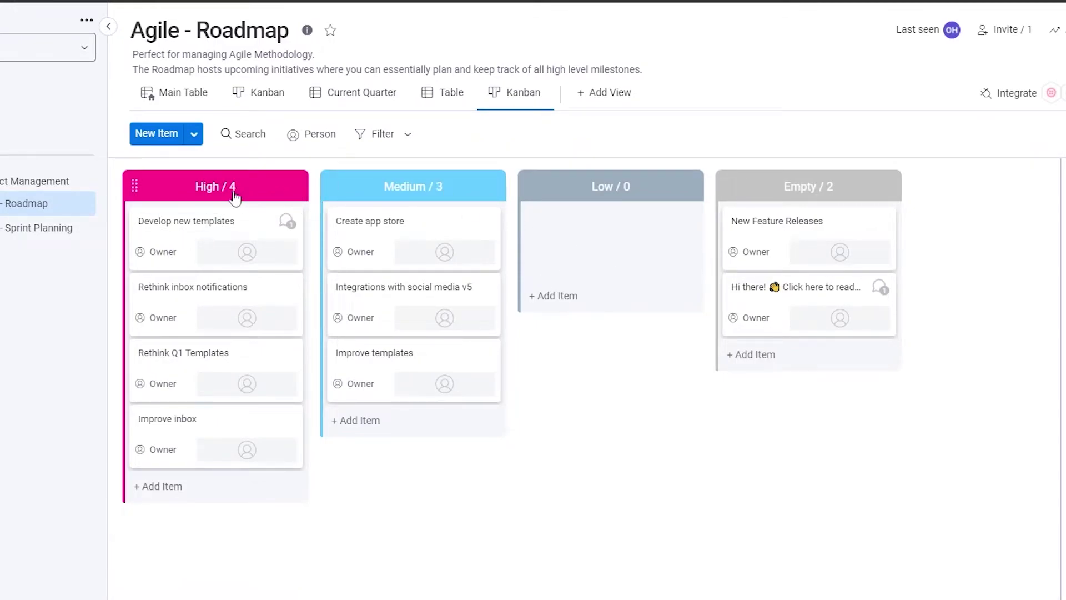
drag(132, 184, 167, 188)
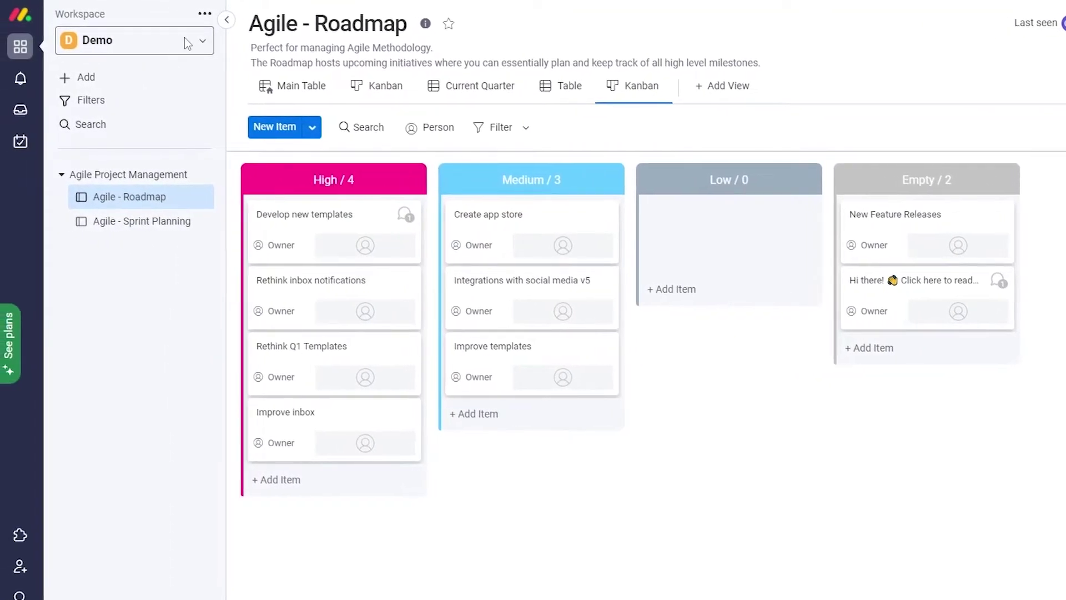
Step: Open Continuum in Main workspace and add a Kanban view named Kanban
click(185, 39)
click(137, 165)
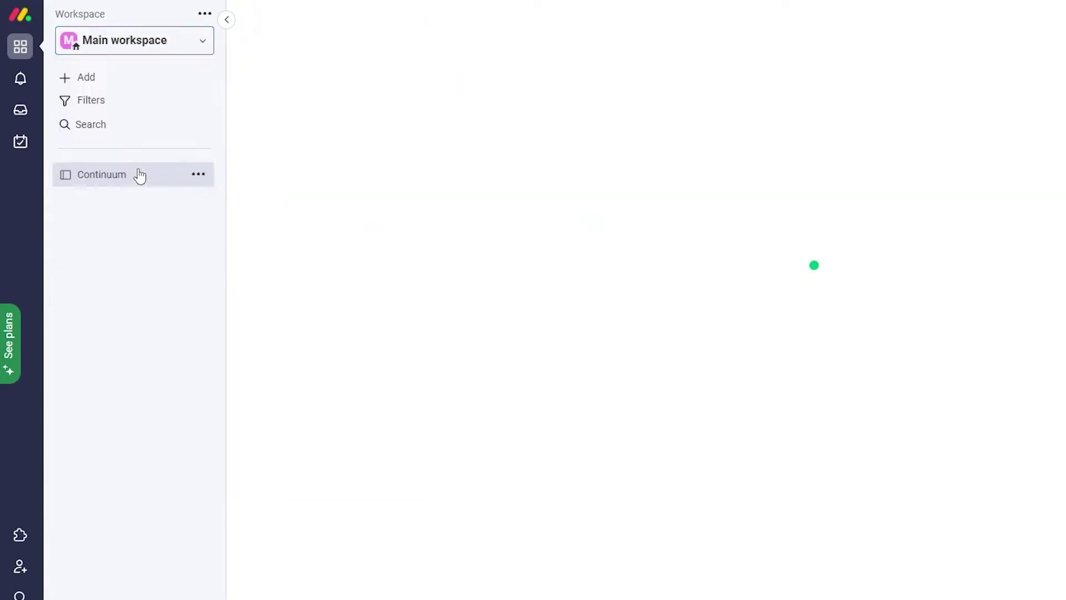
click(463, 345)
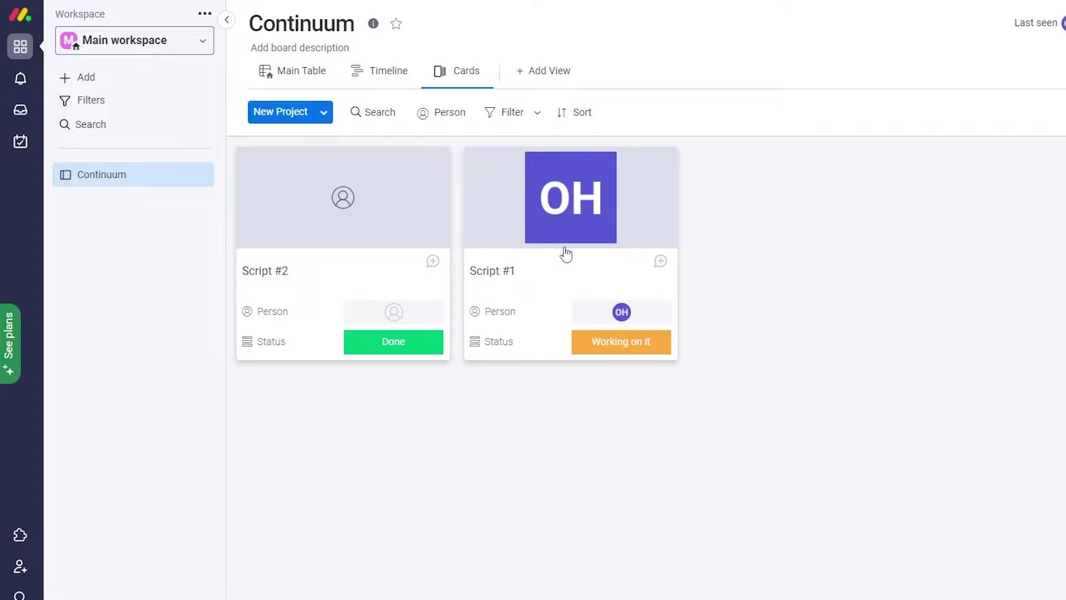
click(555, 79)
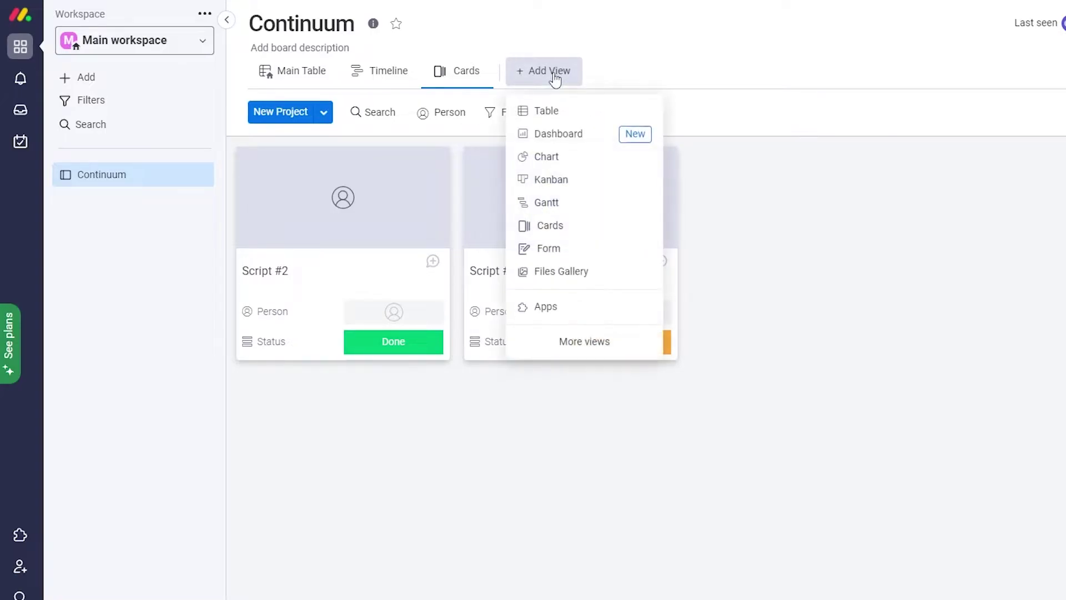
click(561, 182)
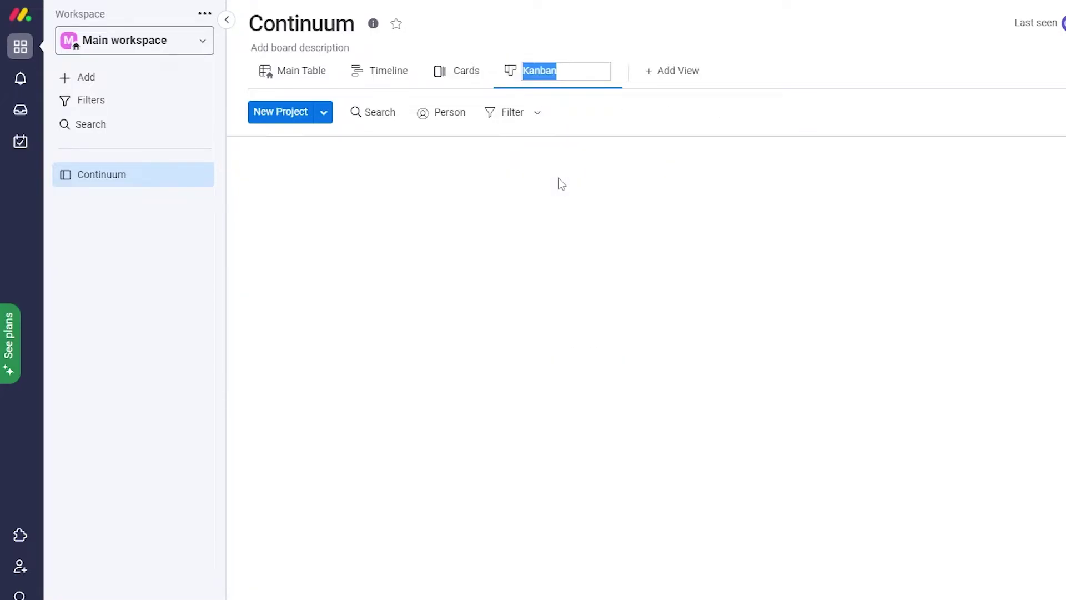
click(563, 412)
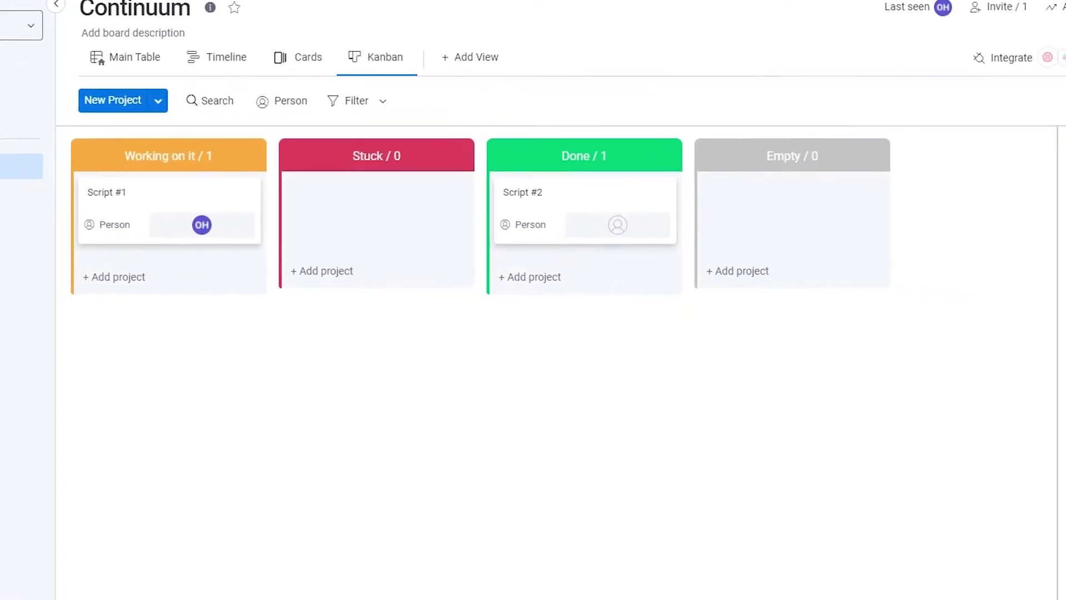
Step: Create a new status column for the Kanban view's column grouping
click(1054, 85)
click(976, 197)
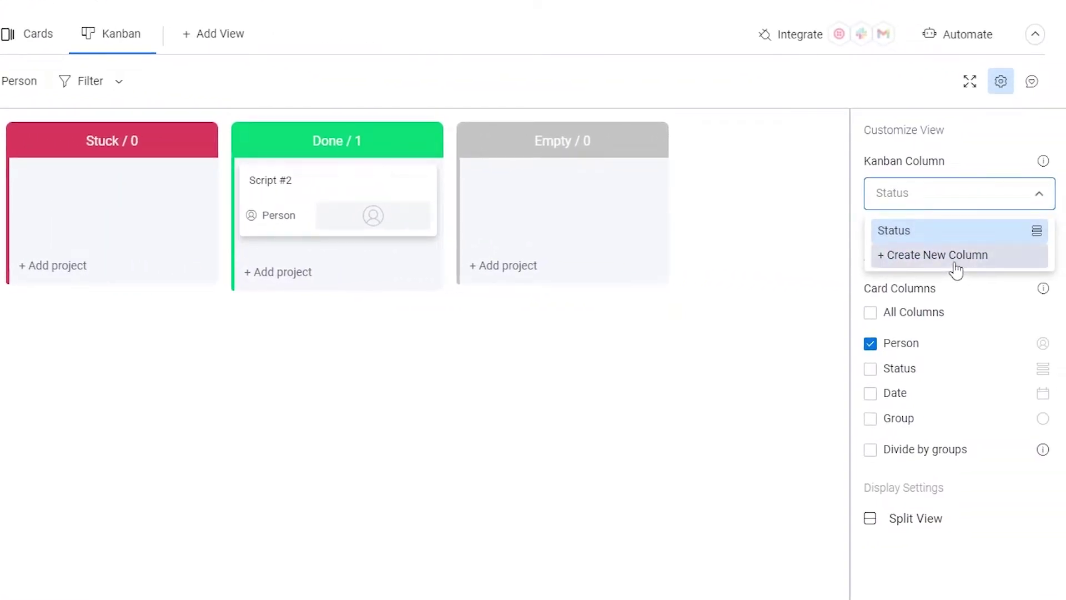
click(954, 264)
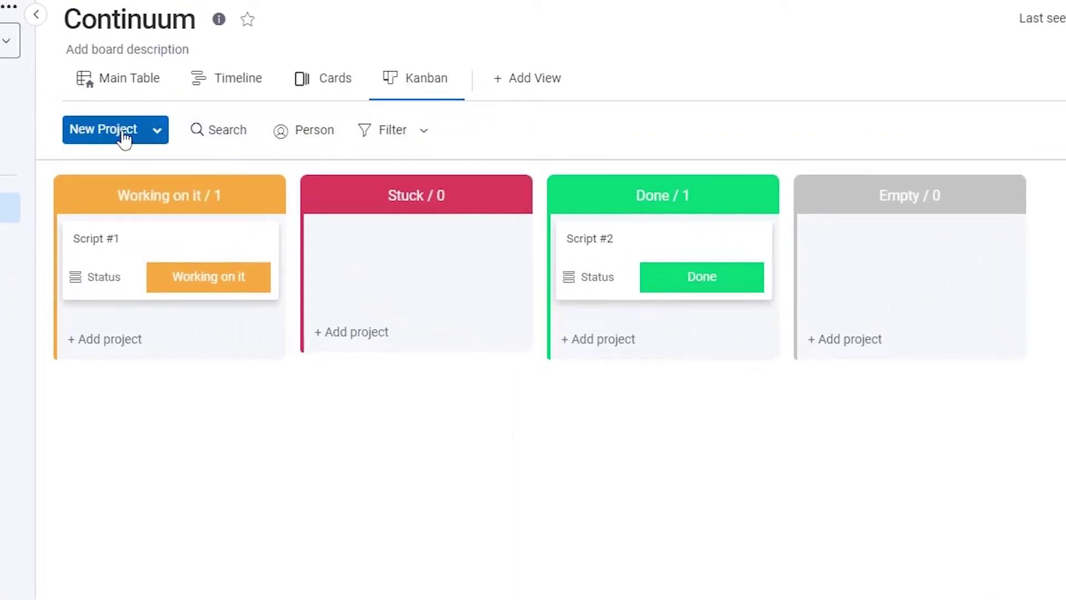
Step: Start a new project titled 'Vide' and close it without creating it
click(115, 145)
text(V)
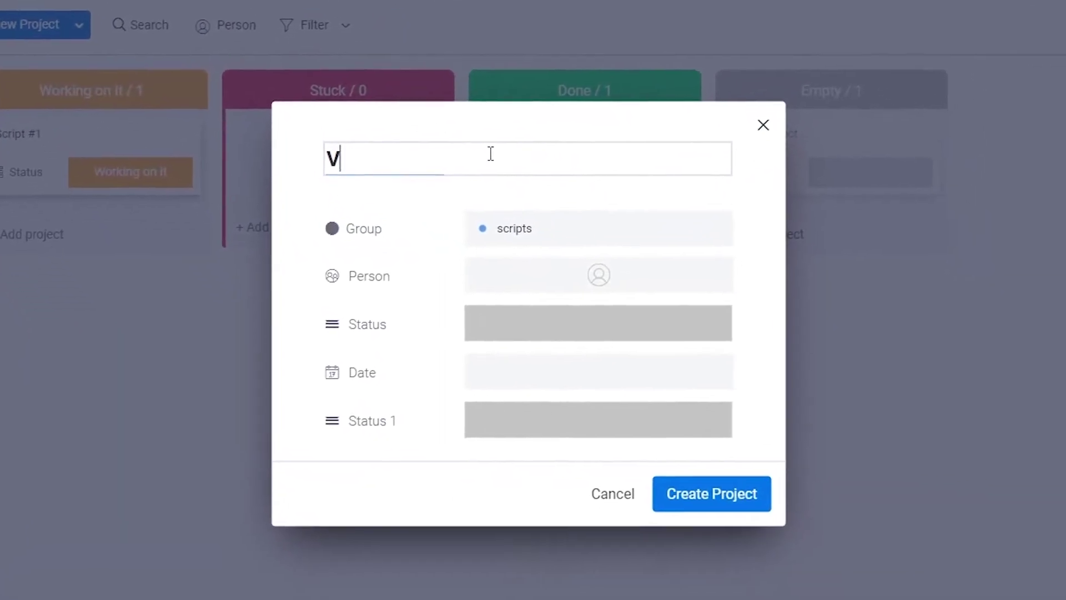
text(ide Ideas)
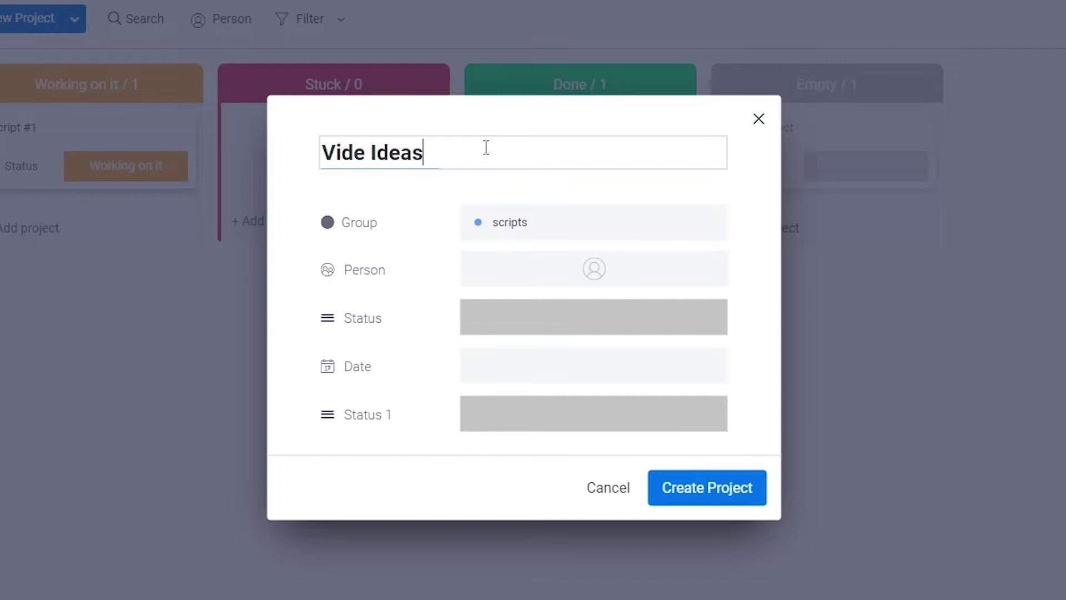
click(552, 231)
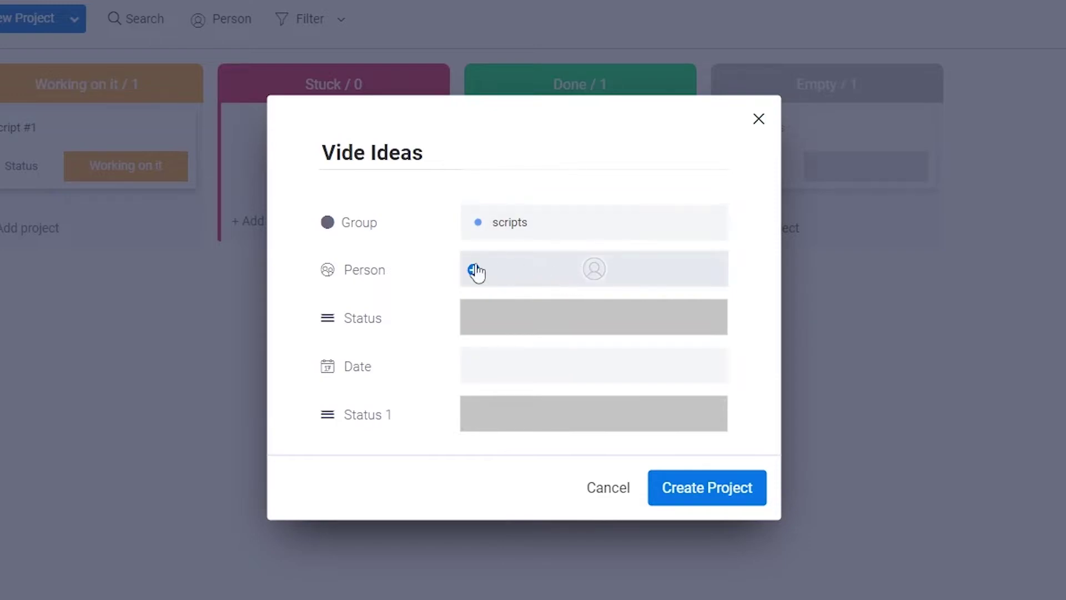
click(759, 118)
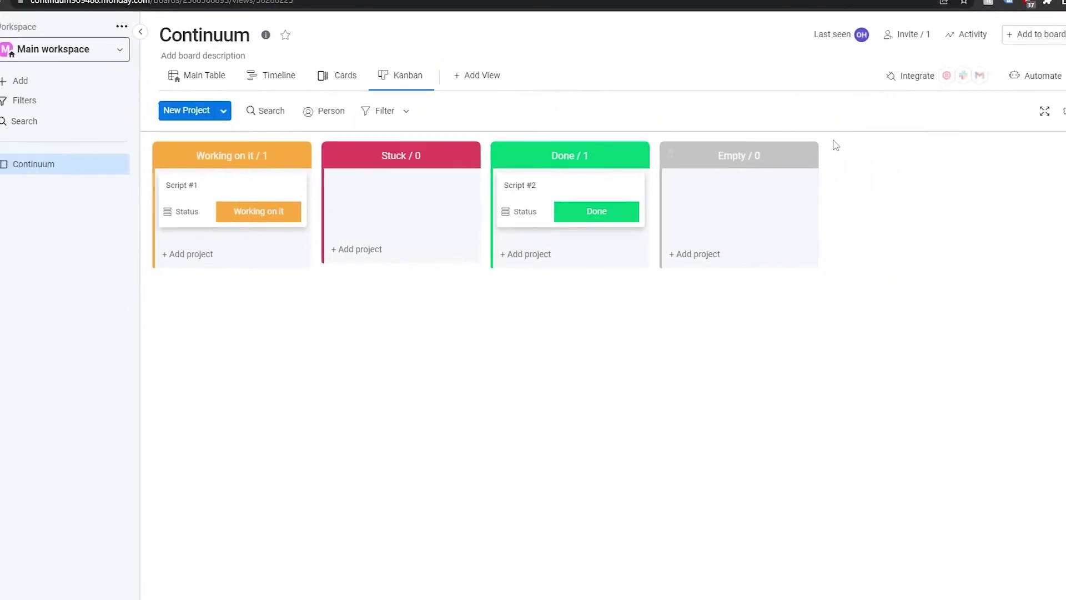
Step: Switch from the main table back to Kanban and start a new project under Working on it
click(1019, 130)
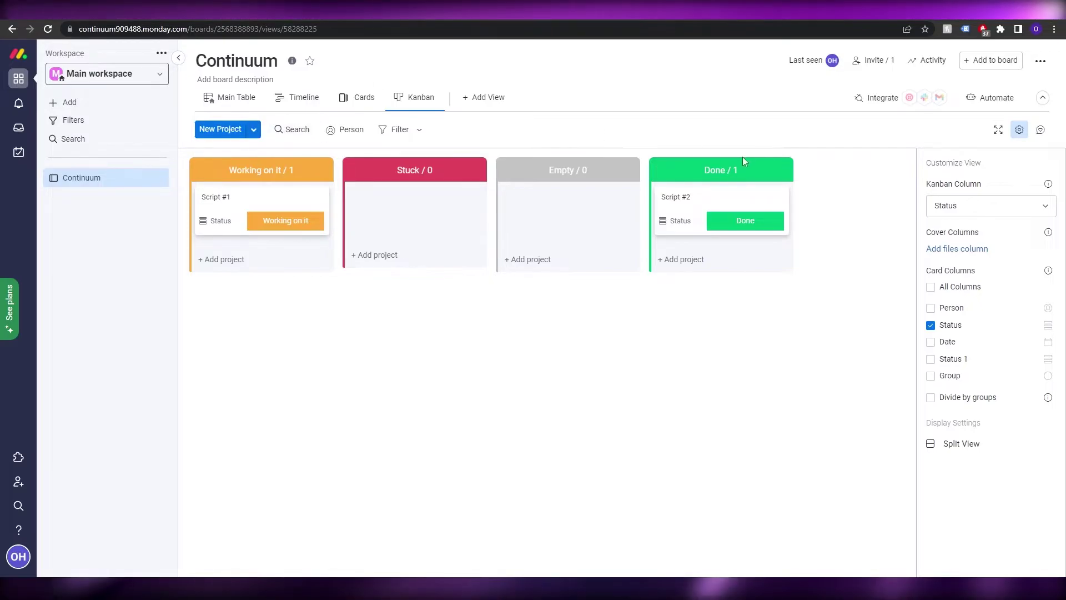
click(236, 97)
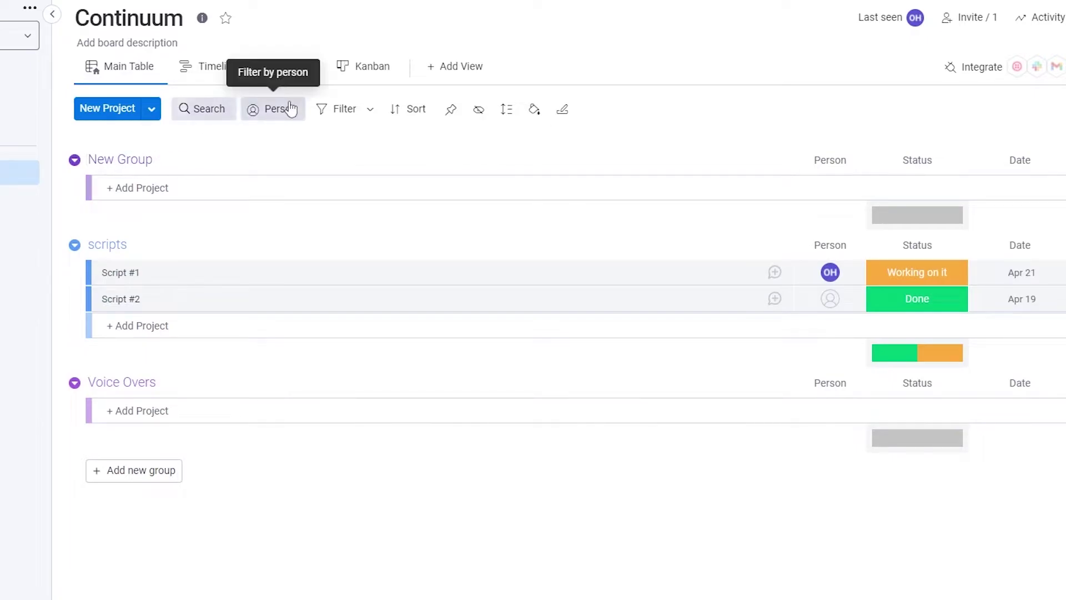
click(342, 72)
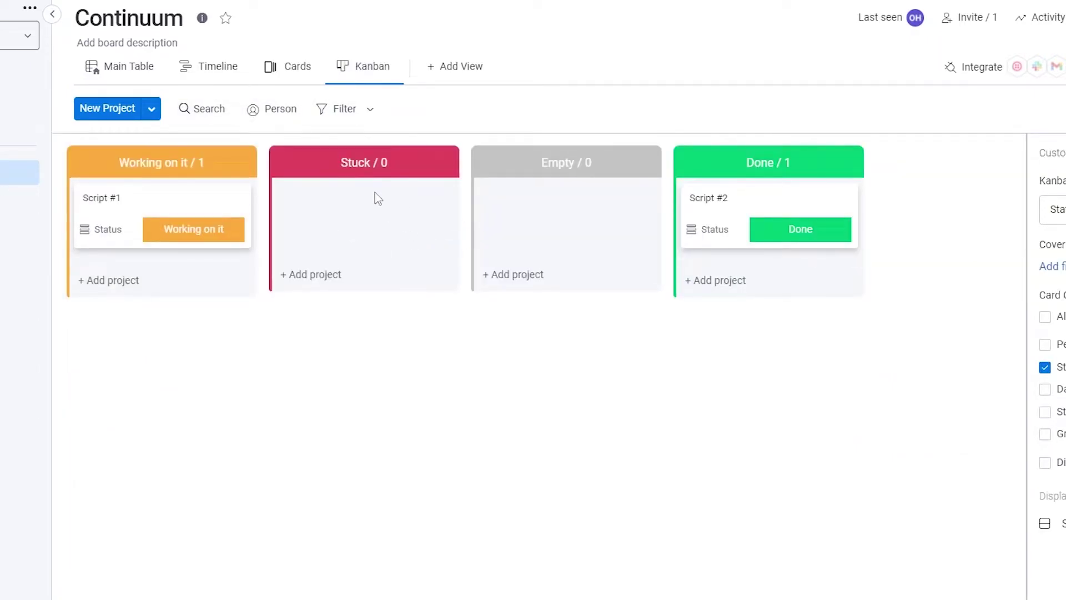
click(110, 283)
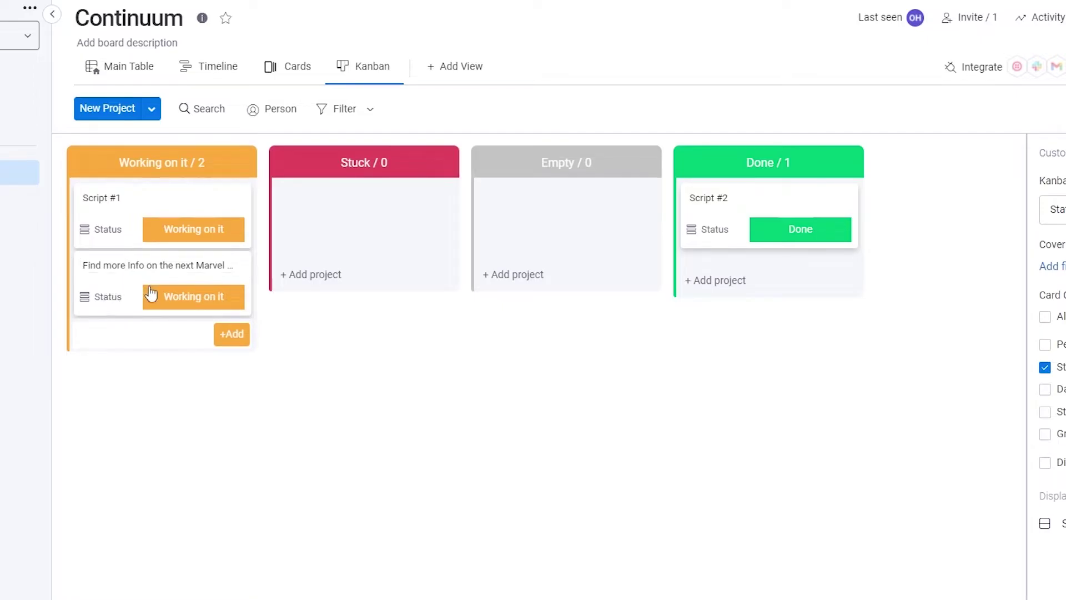
Step: From the Marvel project's status options, rename the Stuck label to Discarded
click(131, 286)
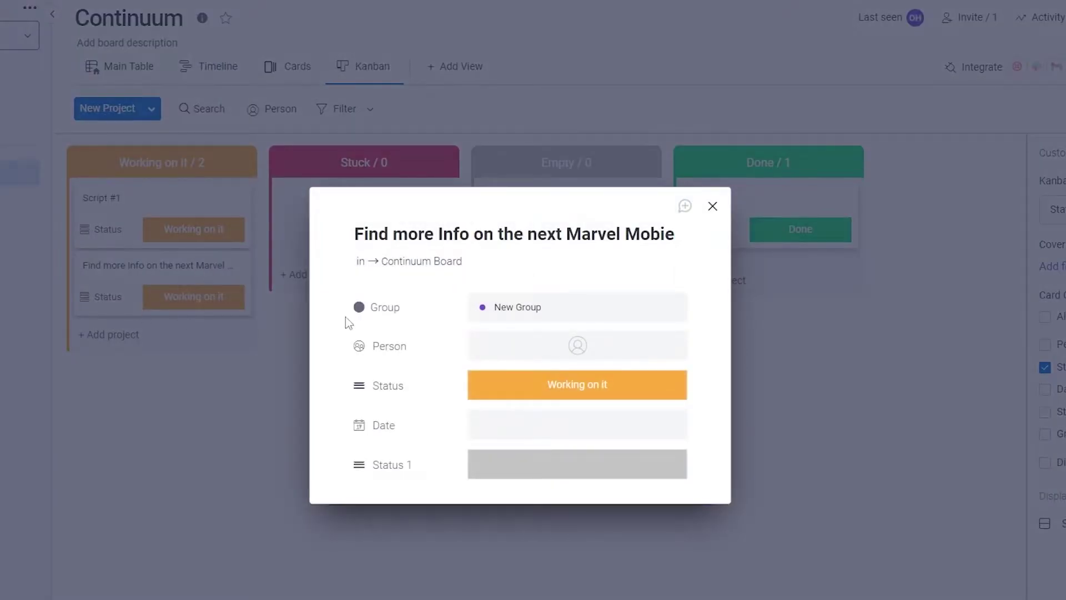
click(542, 315)
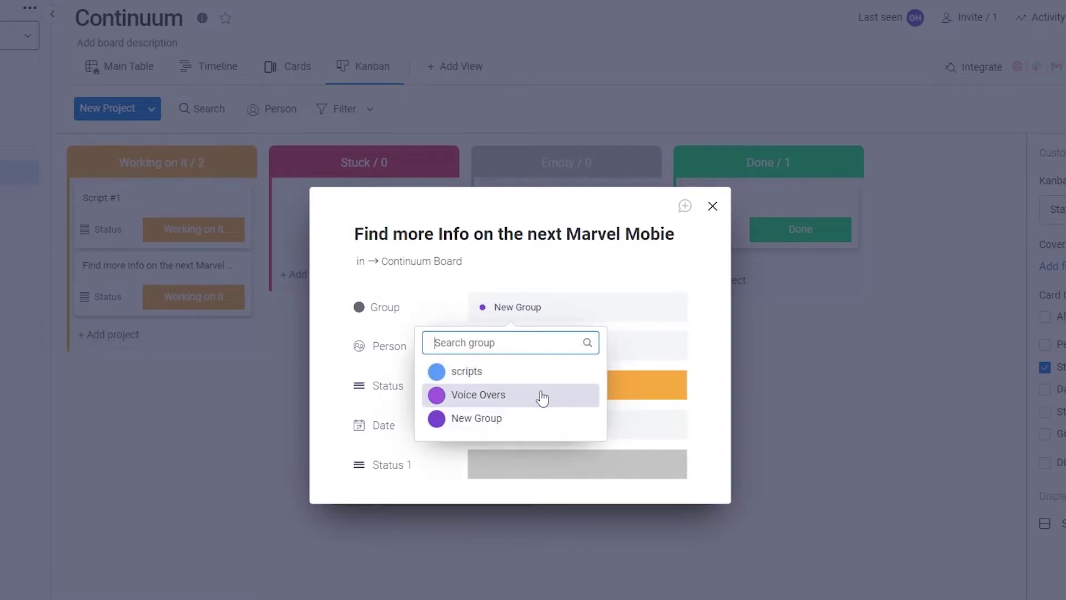
click(449, 297)
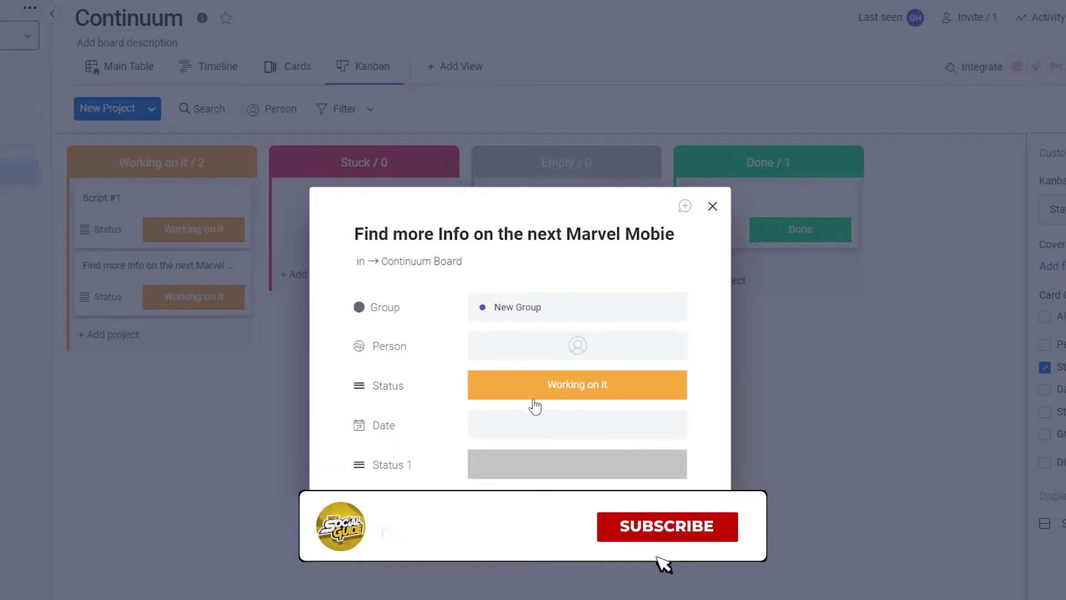
click(515, 387)
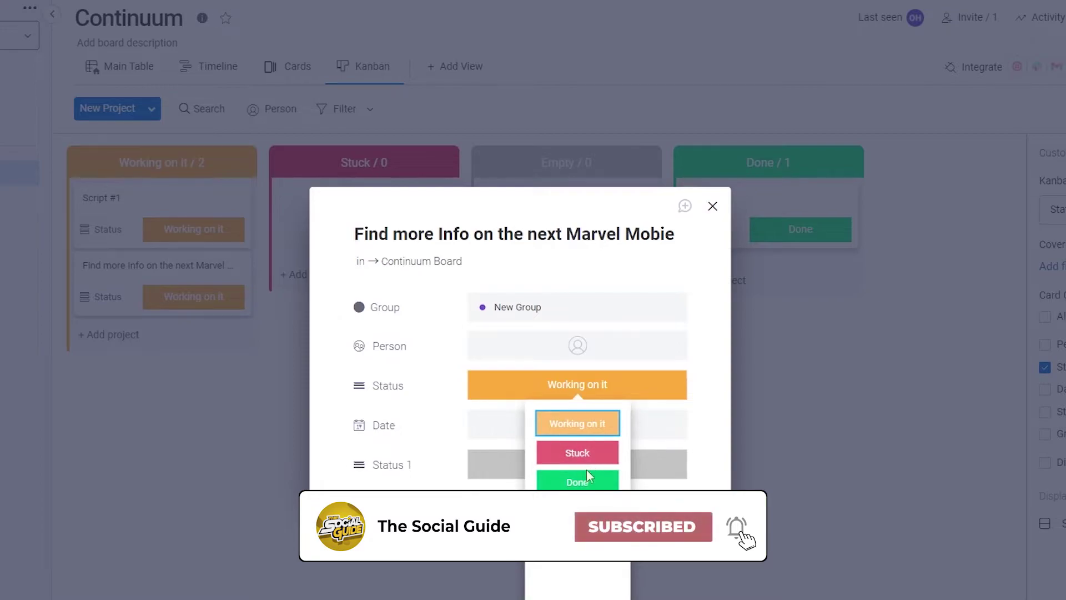
click(578, 547)
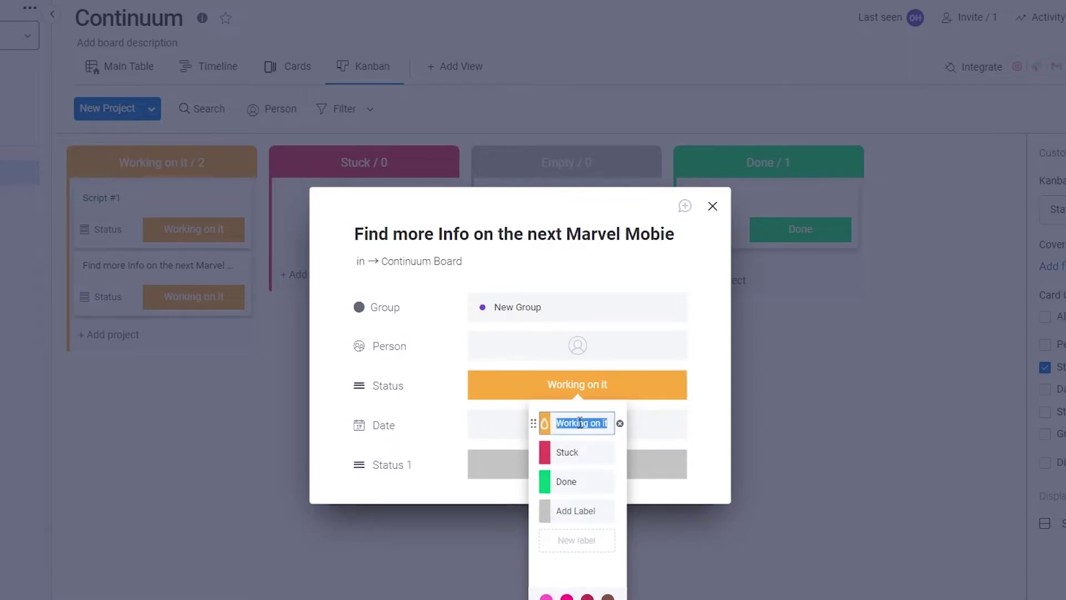
click(587, 453)
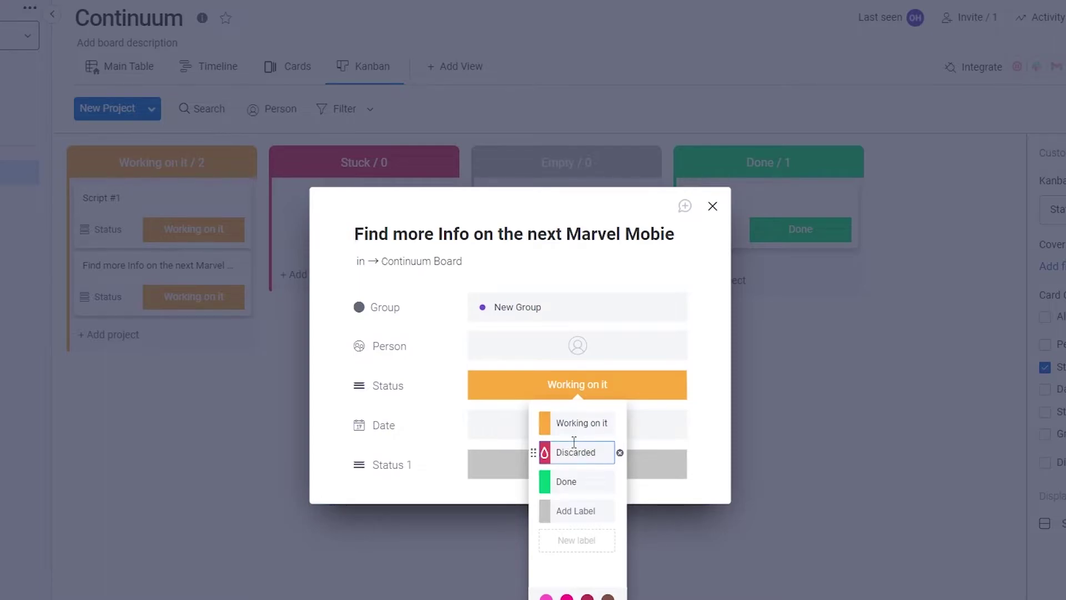
key(Return)
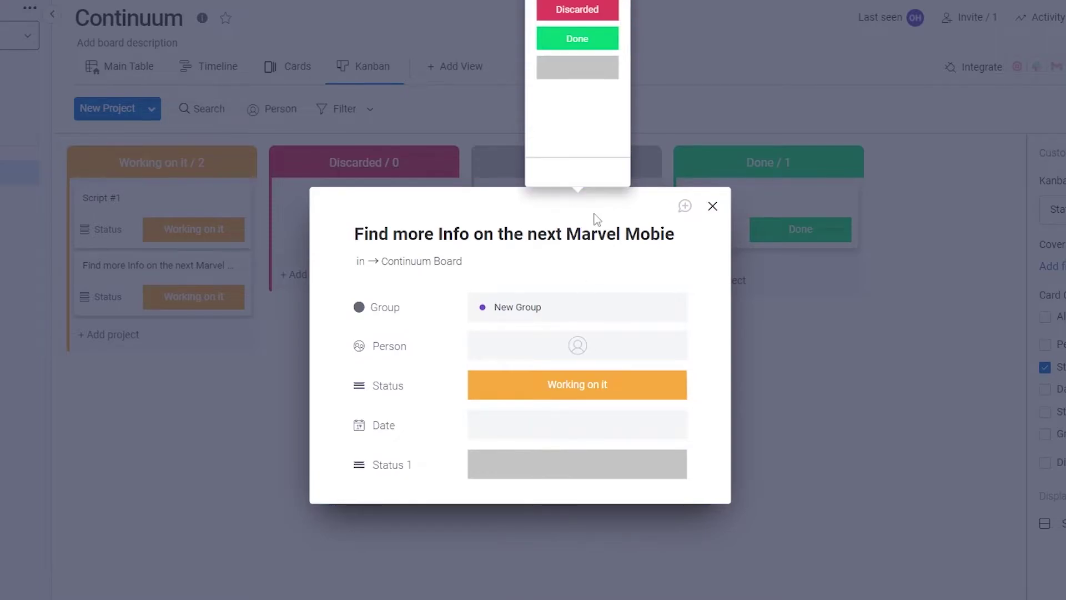
Step: Add a New Ideas status label and save the label edits
click(583, 387)
click(585, 395)
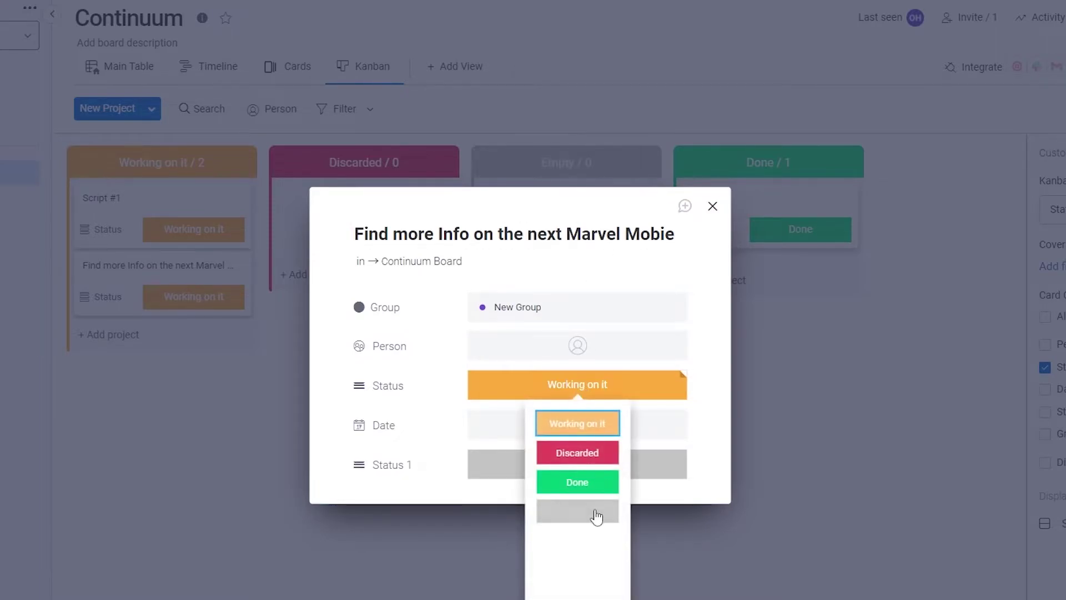
click(583, 591)
click(583, 511)
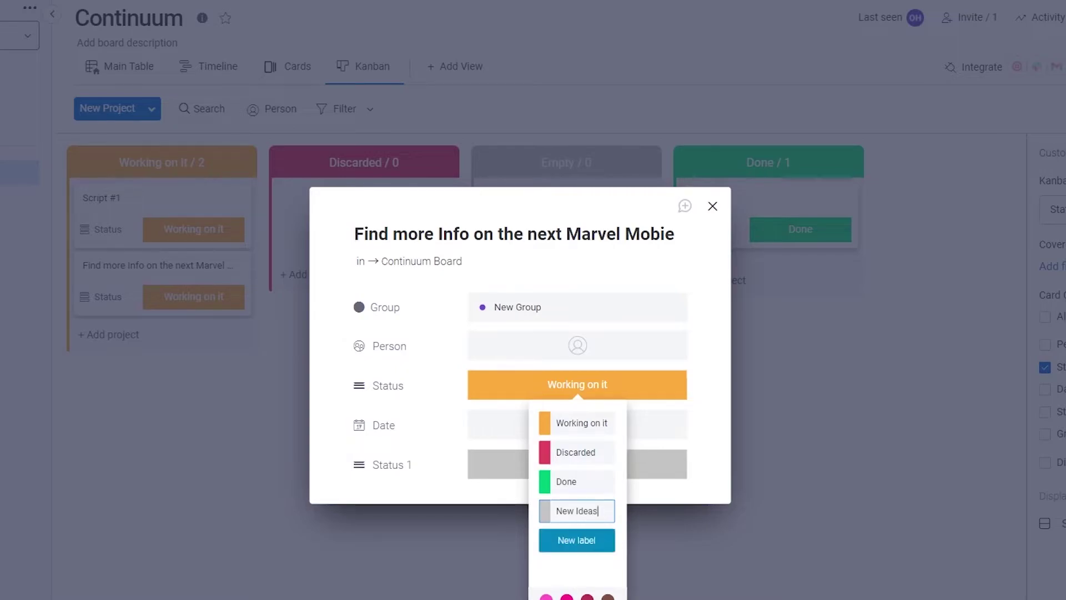
click(576, 540)
click(572, 358)
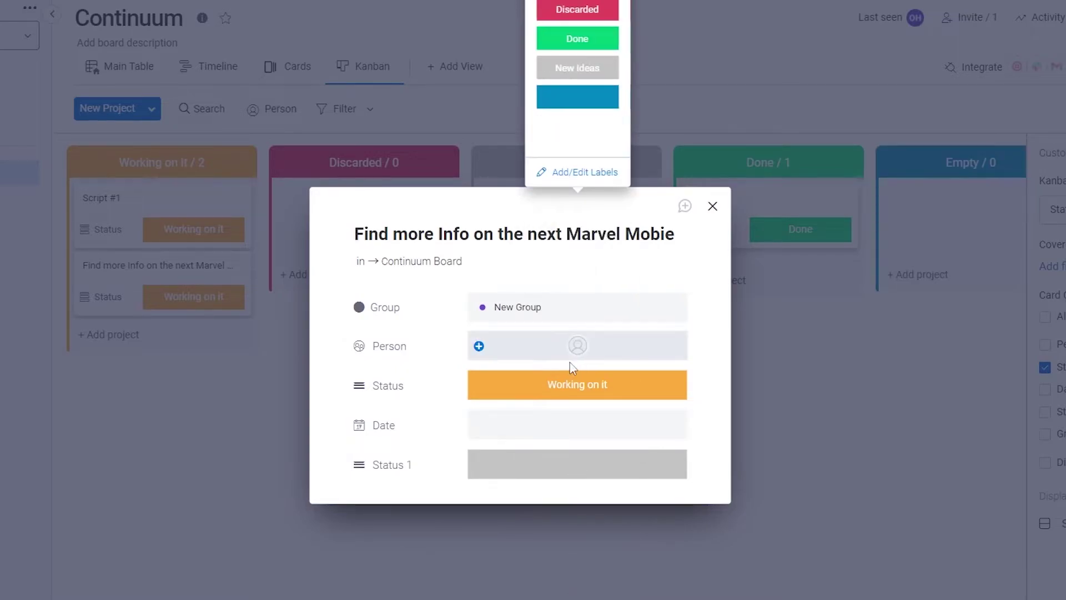
key(Escape)
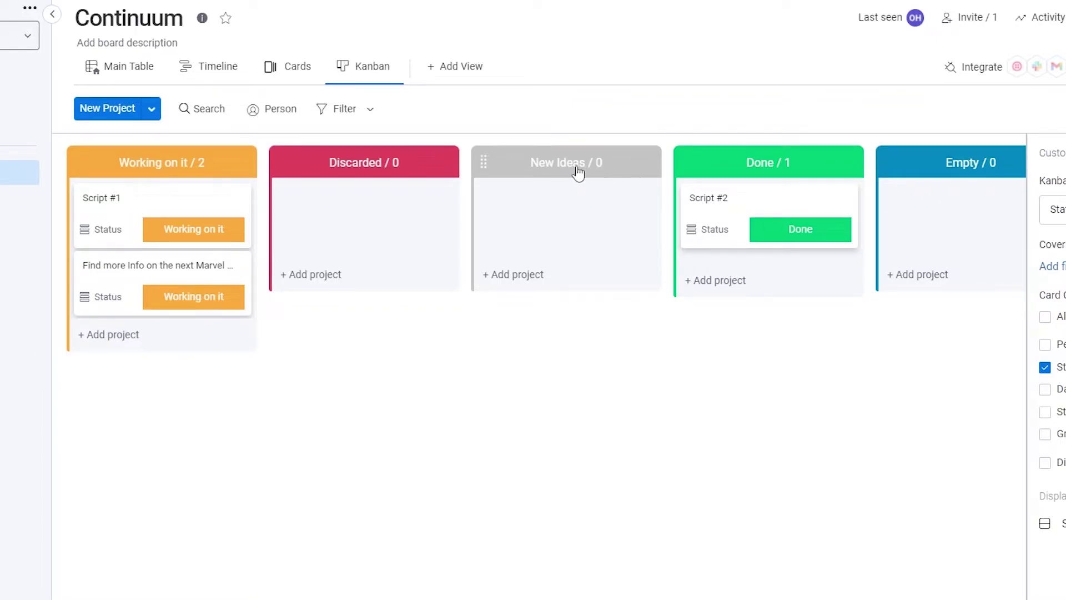
Step: Drag the Kanban columns so New Ideas is first, Working on it second, and Discarded last
drag(590, 175, 101, 164)
drag(277, 162, 86, 161)
drag(86, 161, 466, 168)
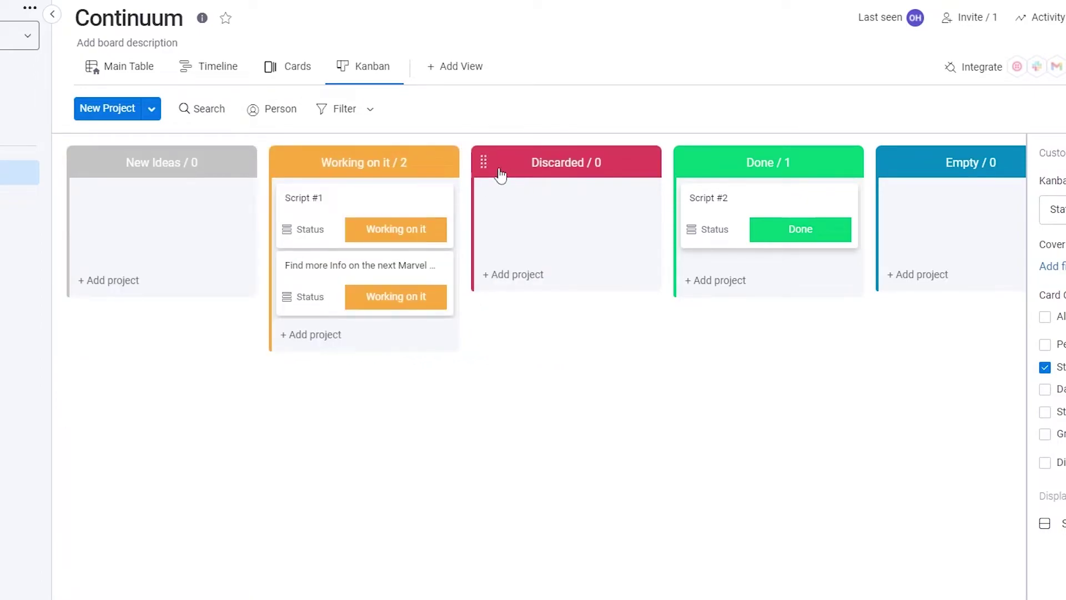
drag(487, 163, 892, 164)
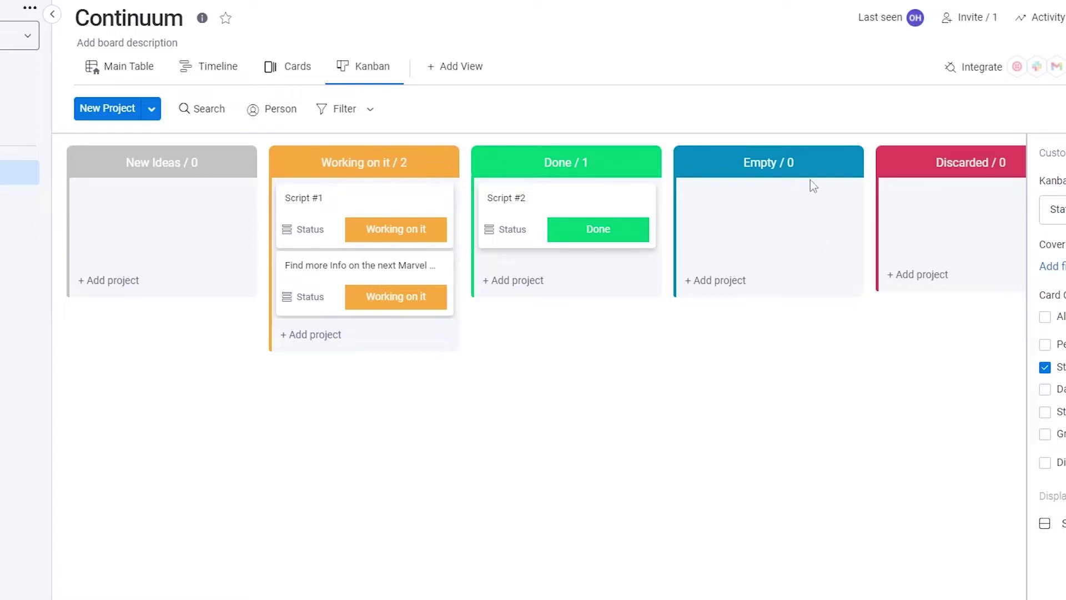
Step: Remove the blank label in Script #1's status label editor and close it
click(397, 231)
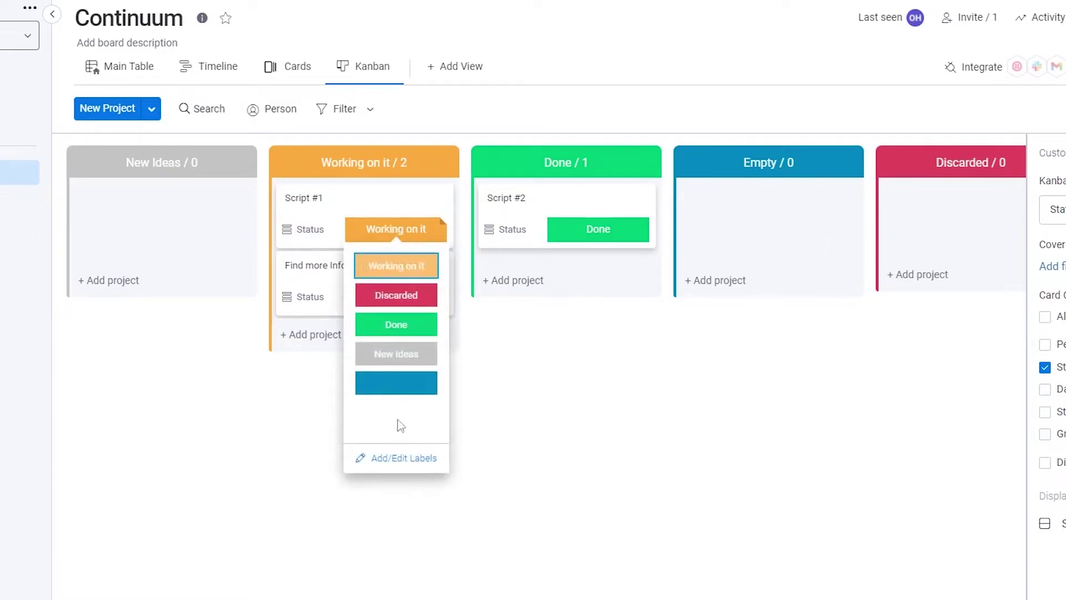
click(394, 458)
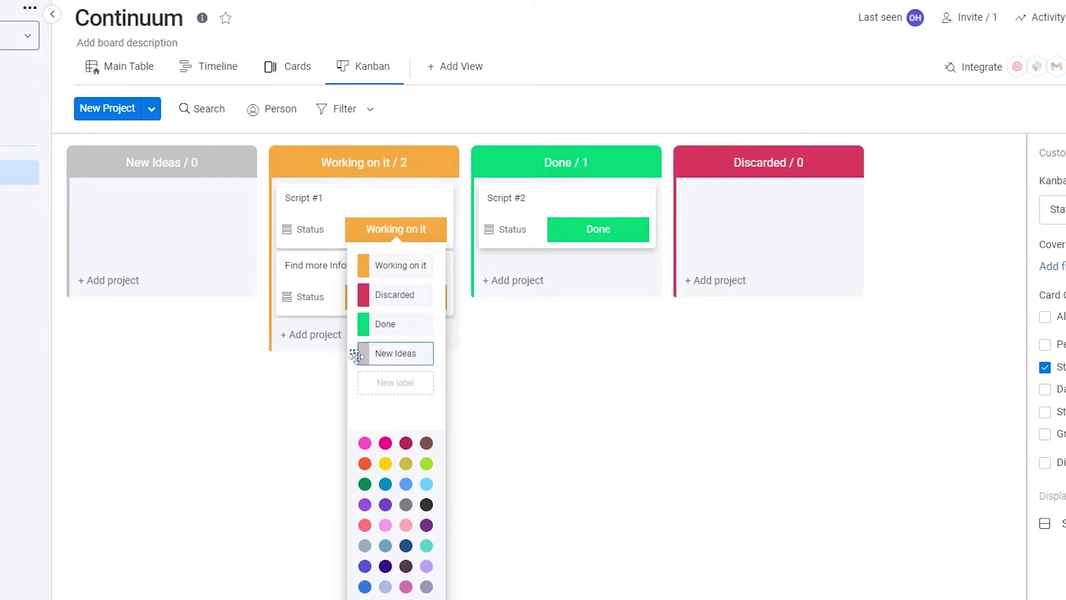
click(380, 354)
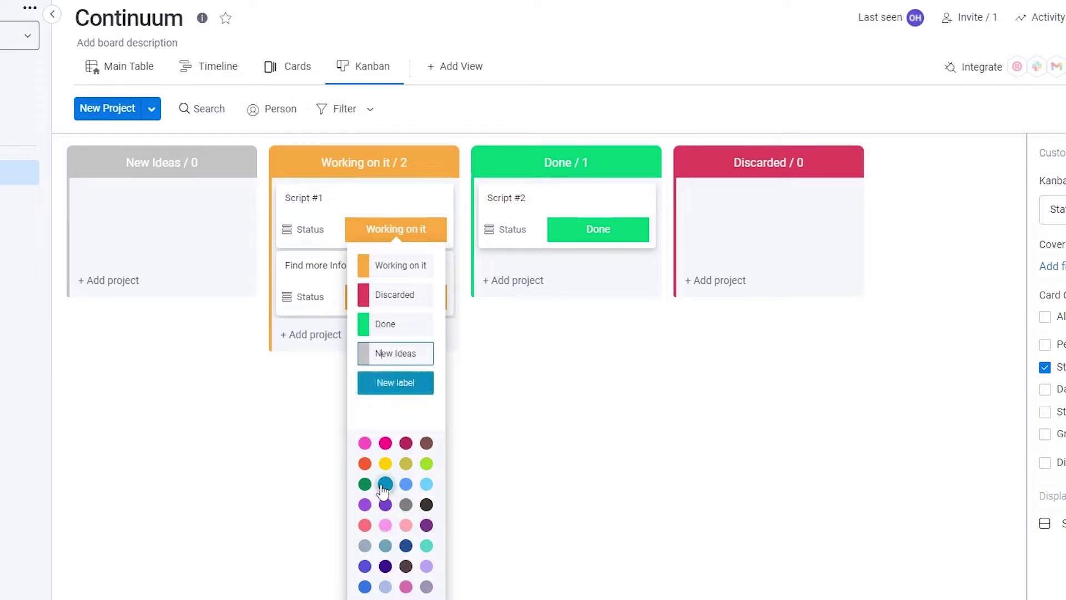
key(Escape)
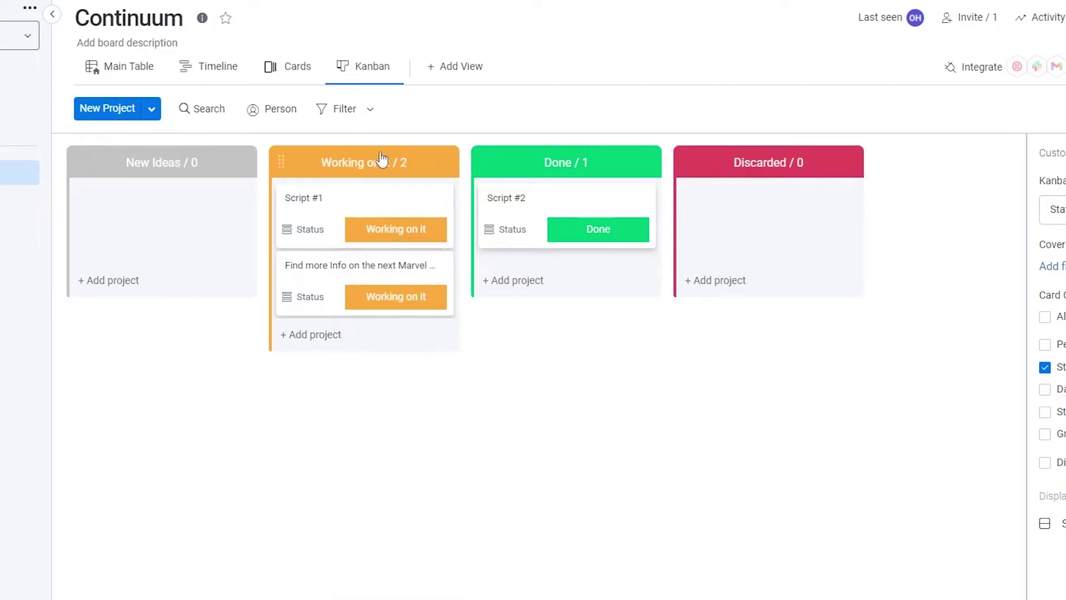
Step: Add a 'New project' card to the New Ideas column
click(108, 283)
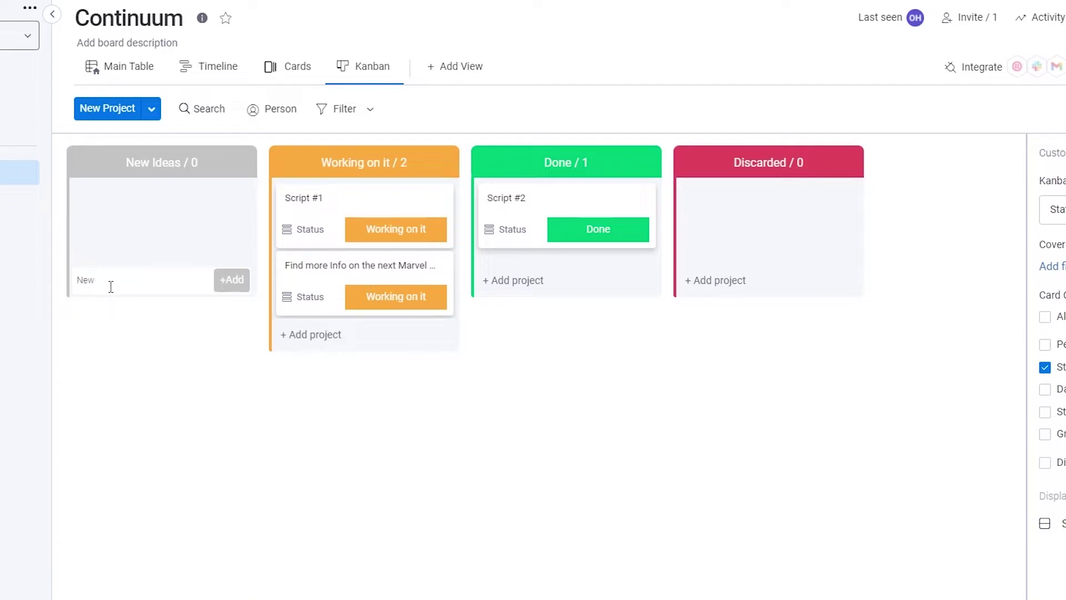
text(New project)
key(Return)
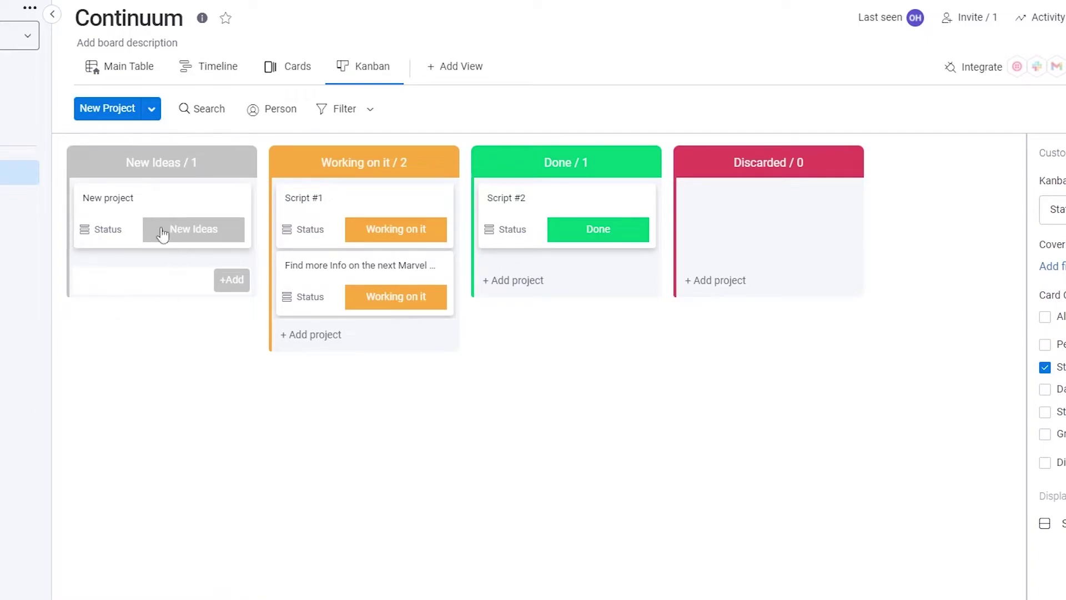
Step: Move New project into Working on it and the Marvel research card into Done
click(169, 198)
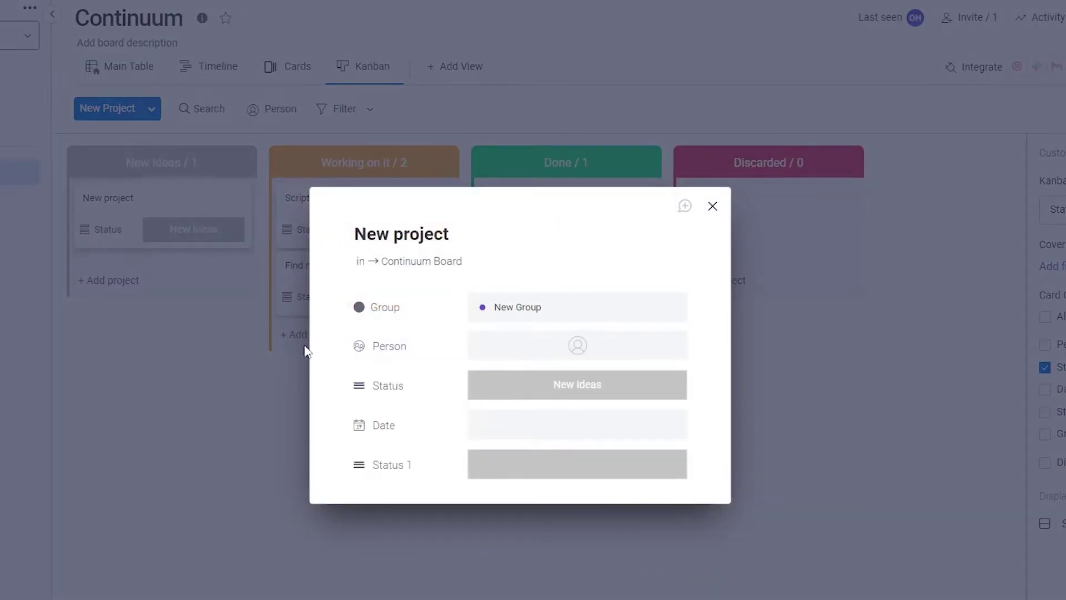
click(250, 375)
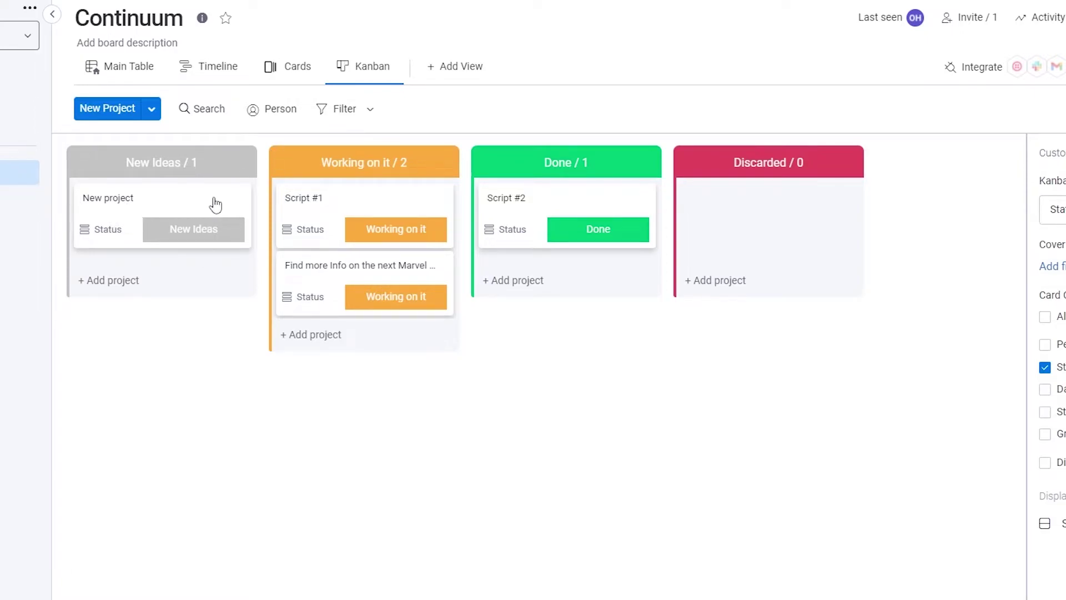
drag(216, 207, 374, 203)
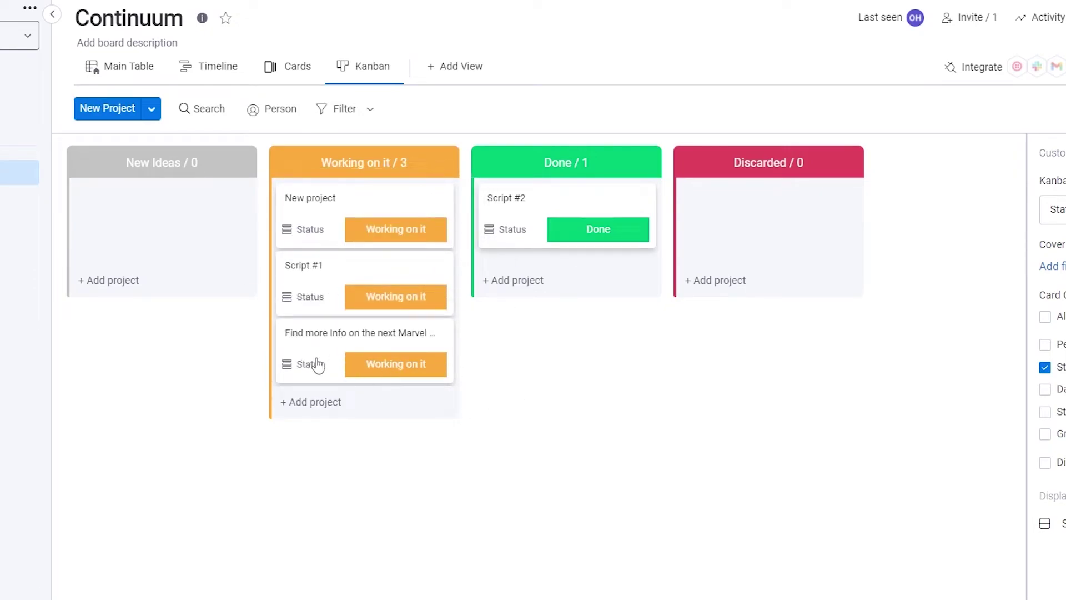
drag(326, 355, 552, 224)
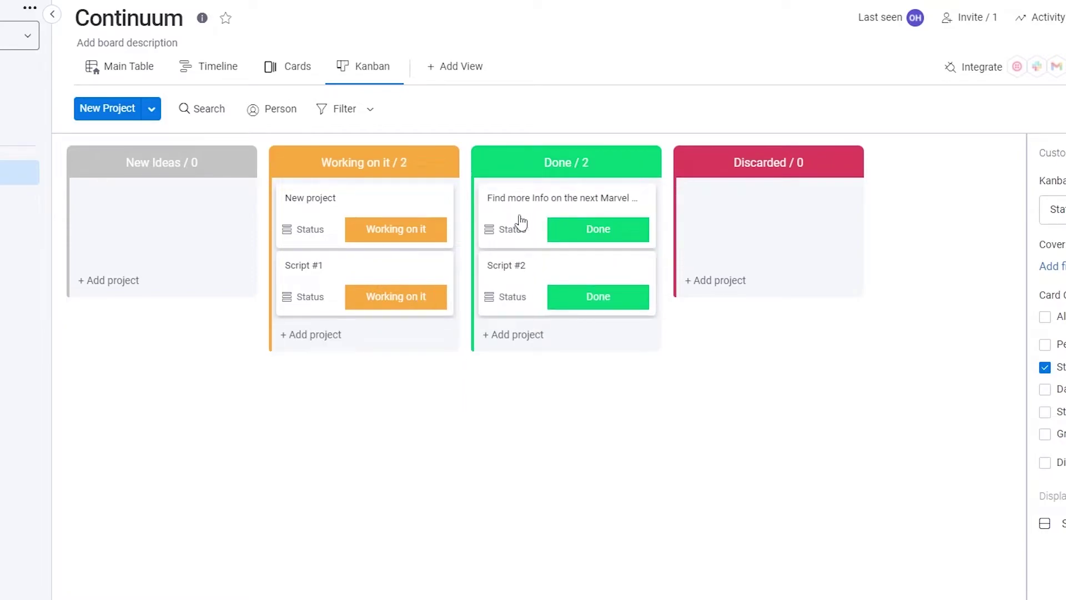
Step: On the main table, rename New Group to Scripts and drag it below the scripts group
click(110, 72)
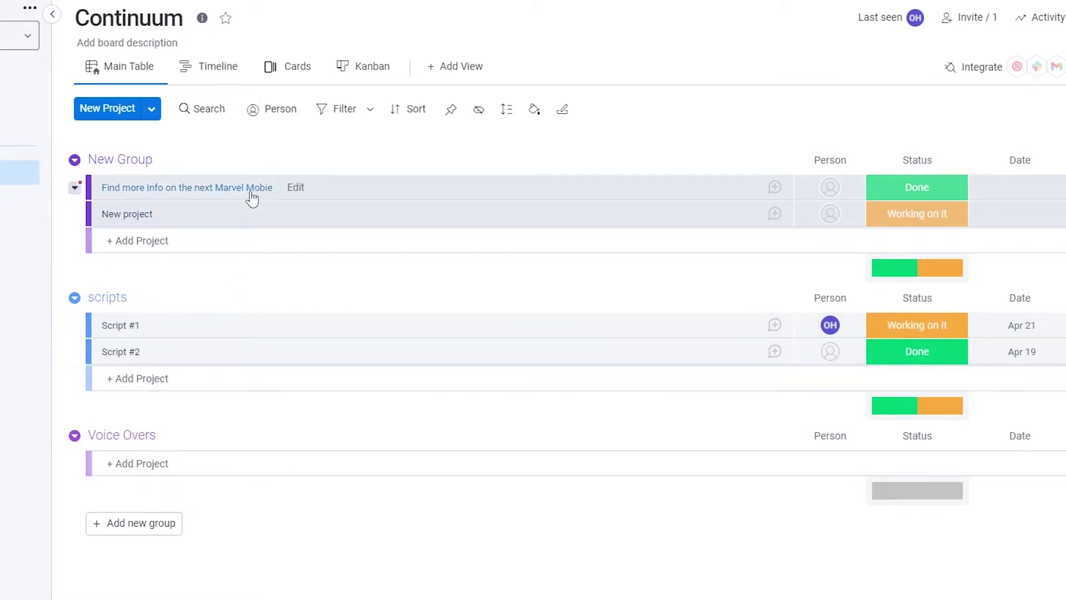
click(87, 158)
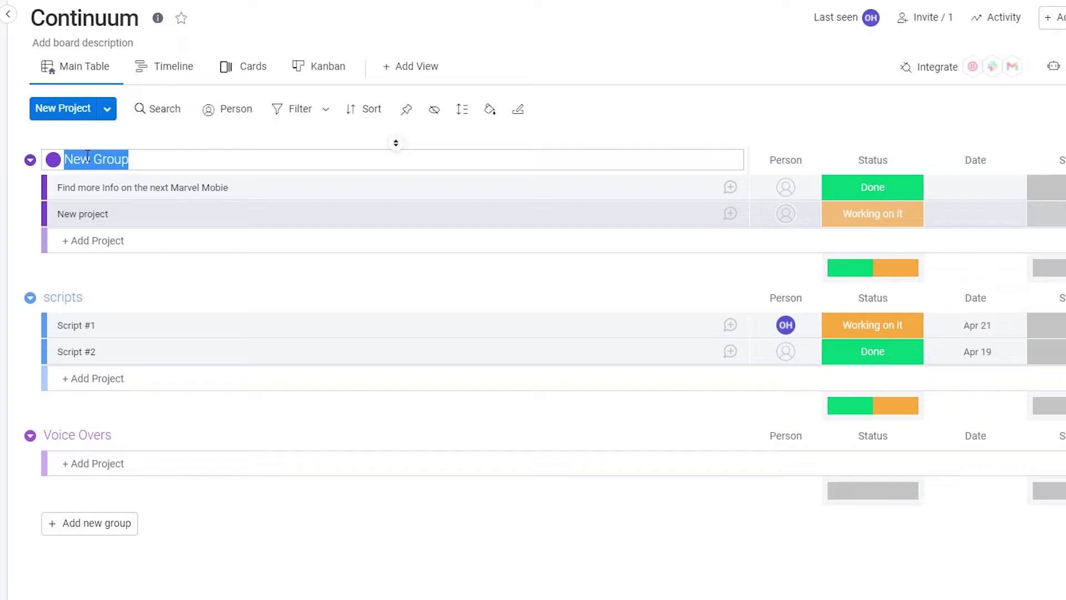
text(Scripts)
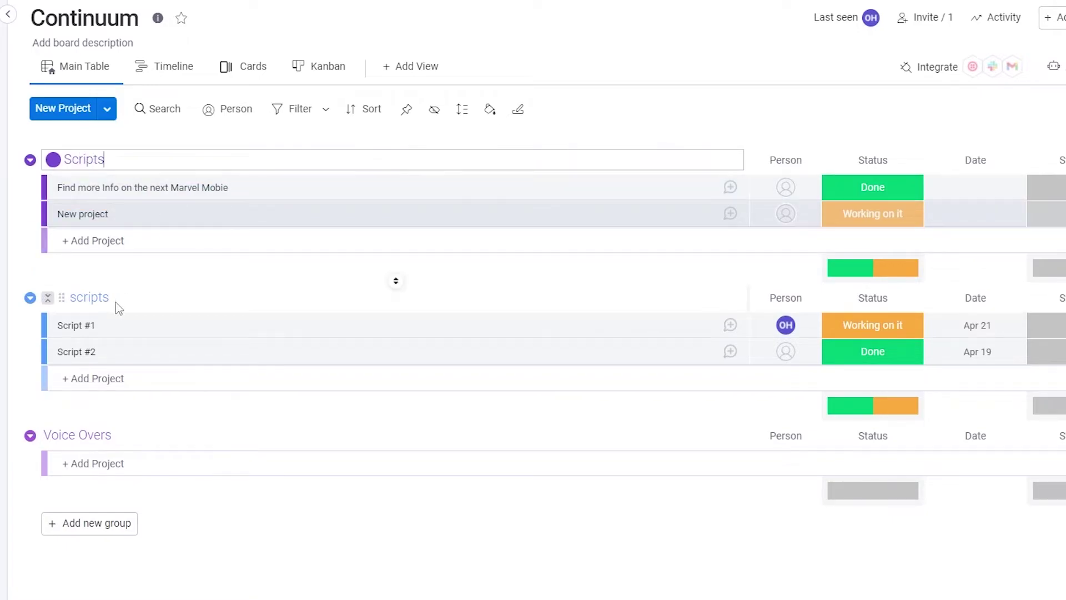
click(102, 300)
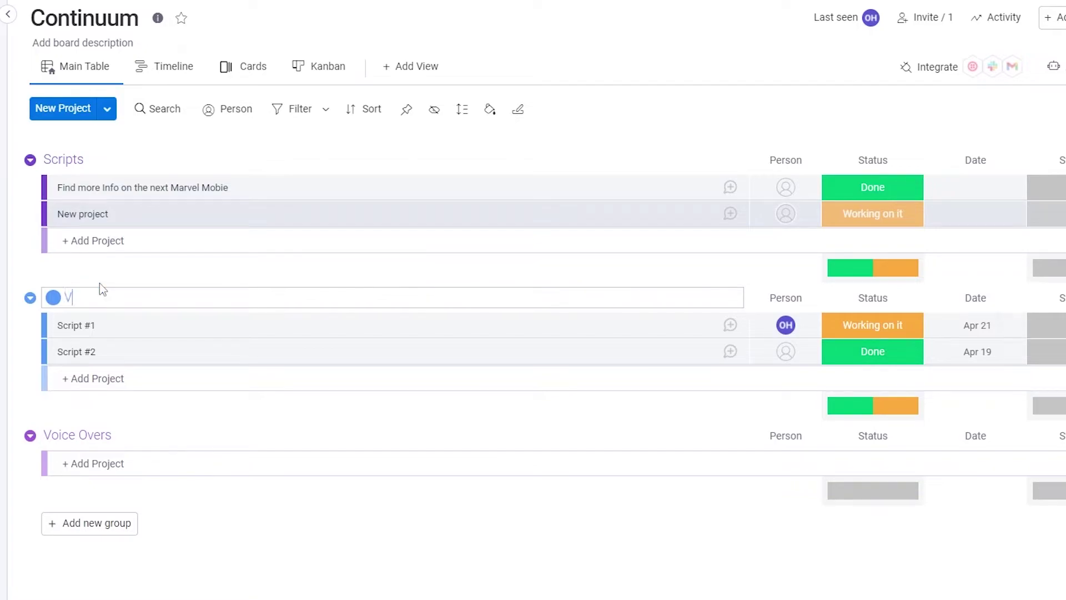
key(ctrl+z)
click(172, 267)
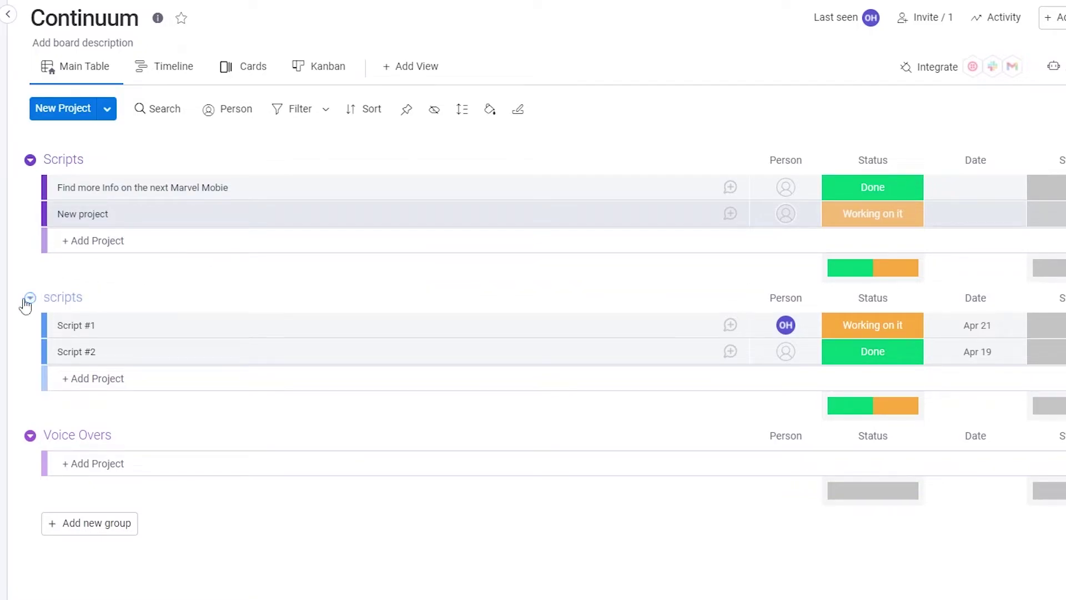
drag(57, 160, 45, 239)
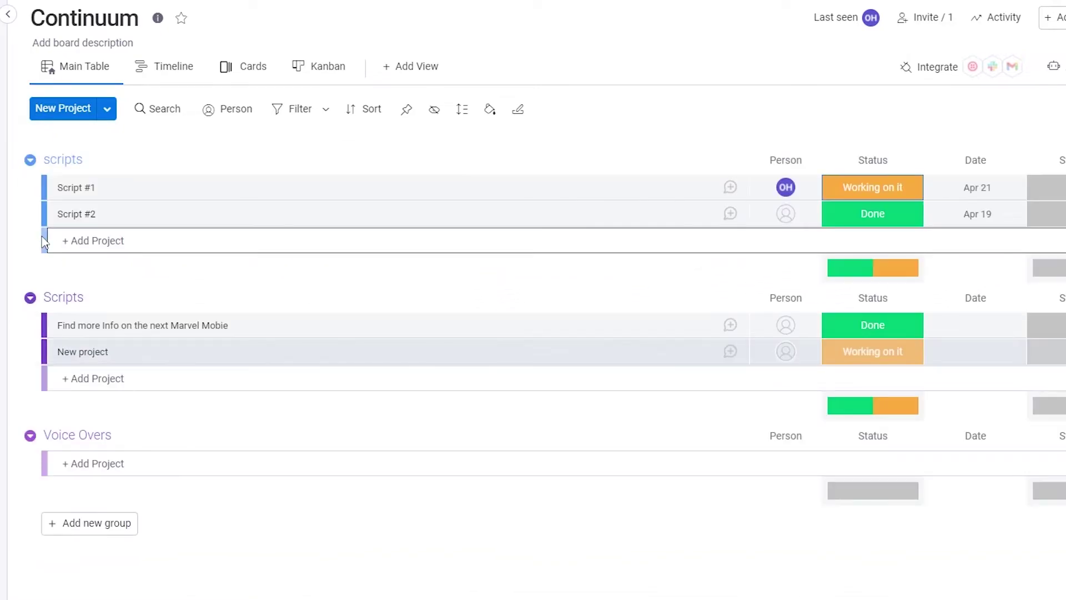
Step: Rename that group to Video and drag it below Voice Overs
click(90, 298)
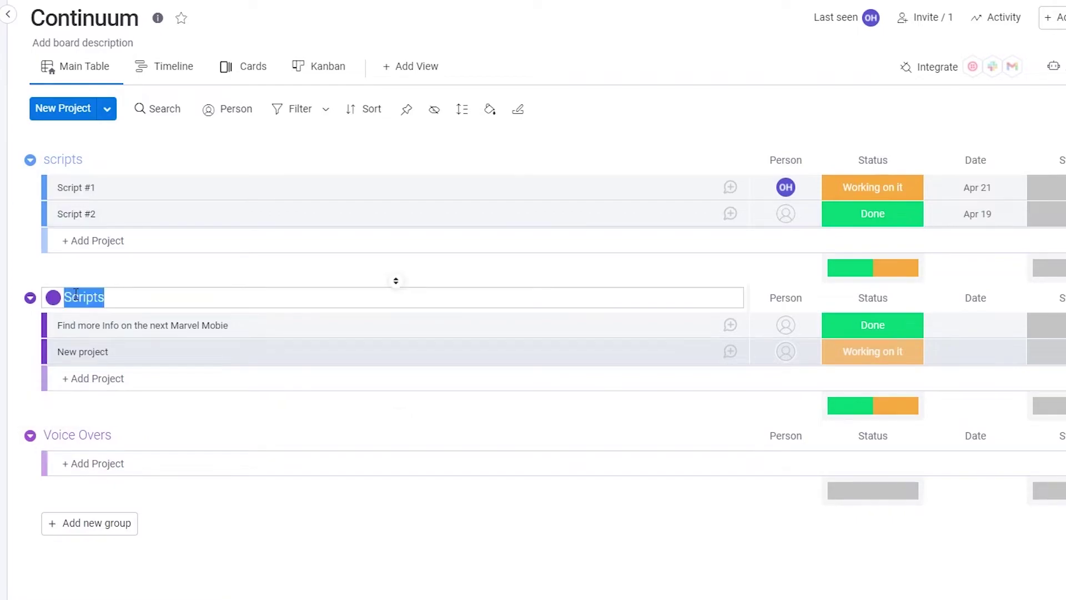
text(Video)
drag(56, 295, 53, 455)
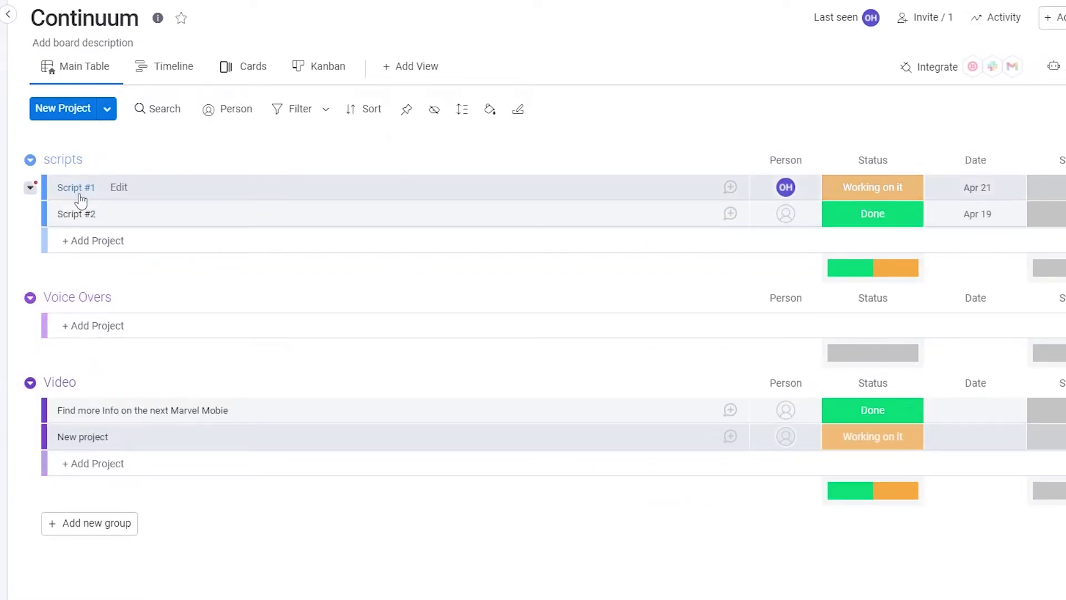
click(167, 241)
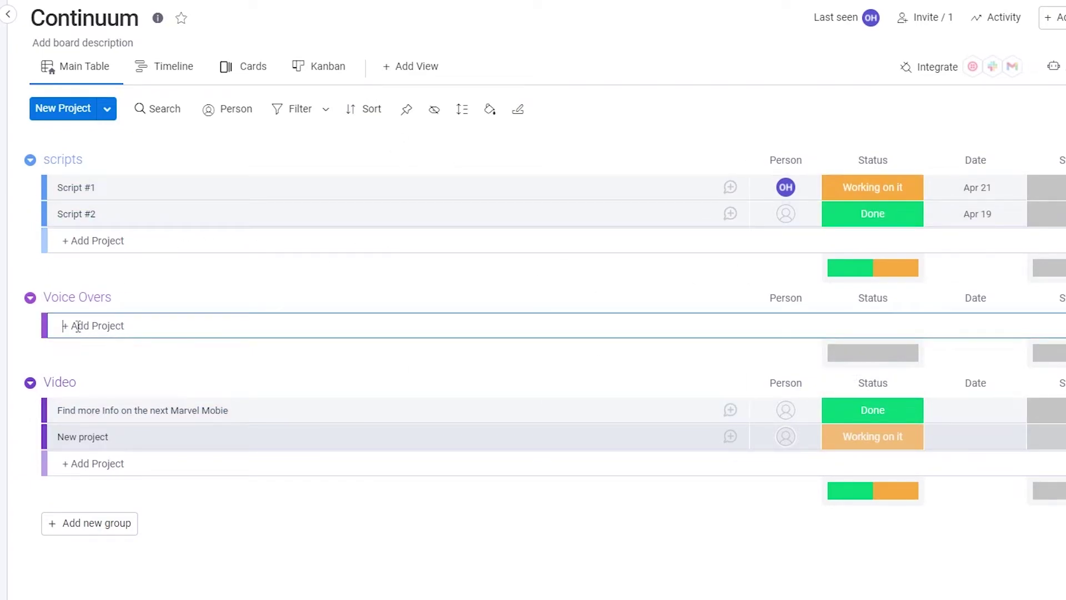
click(395, 286)
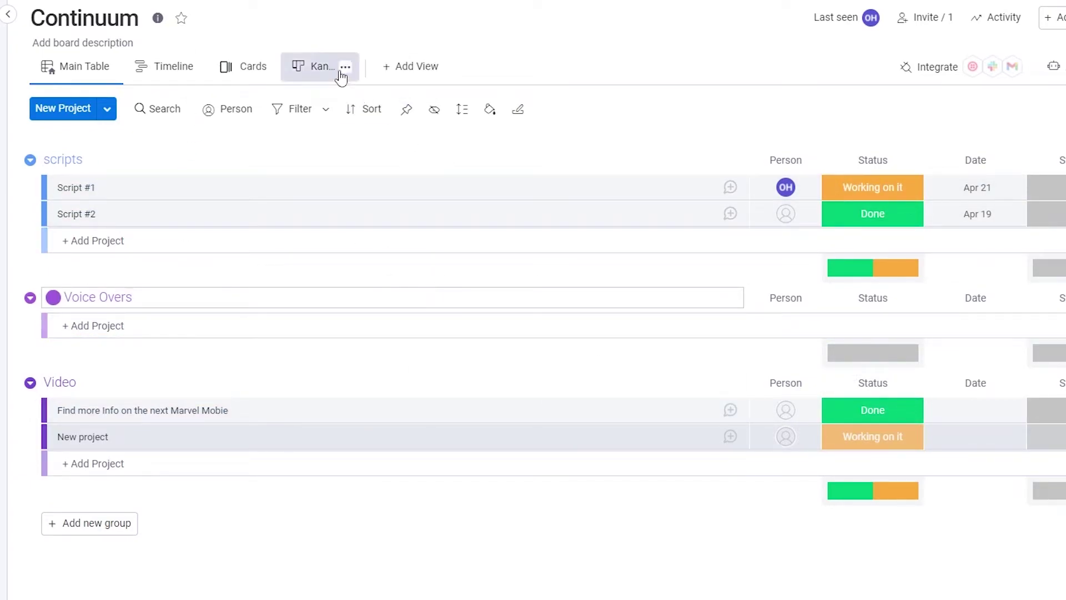
click(350, 68)
click(333, 70)
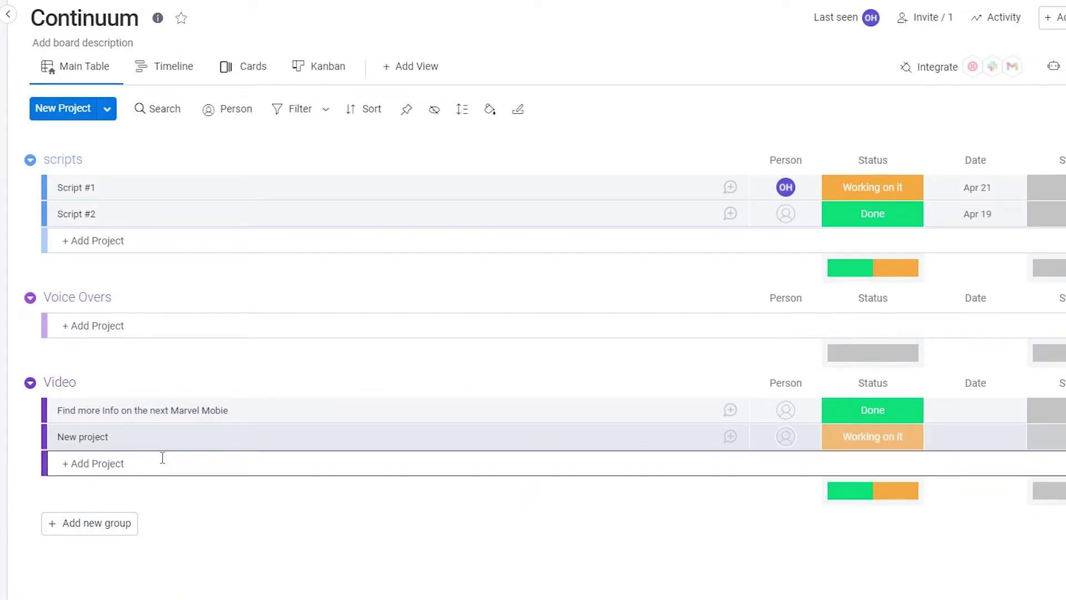
click(111, 468)
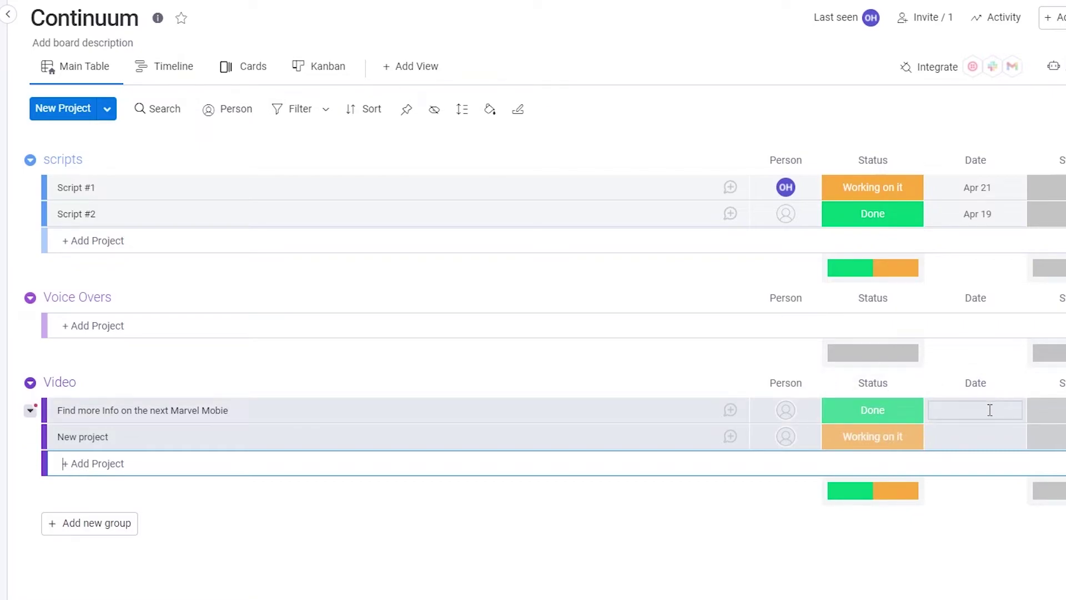
scroll(1016, 202, right, 2)
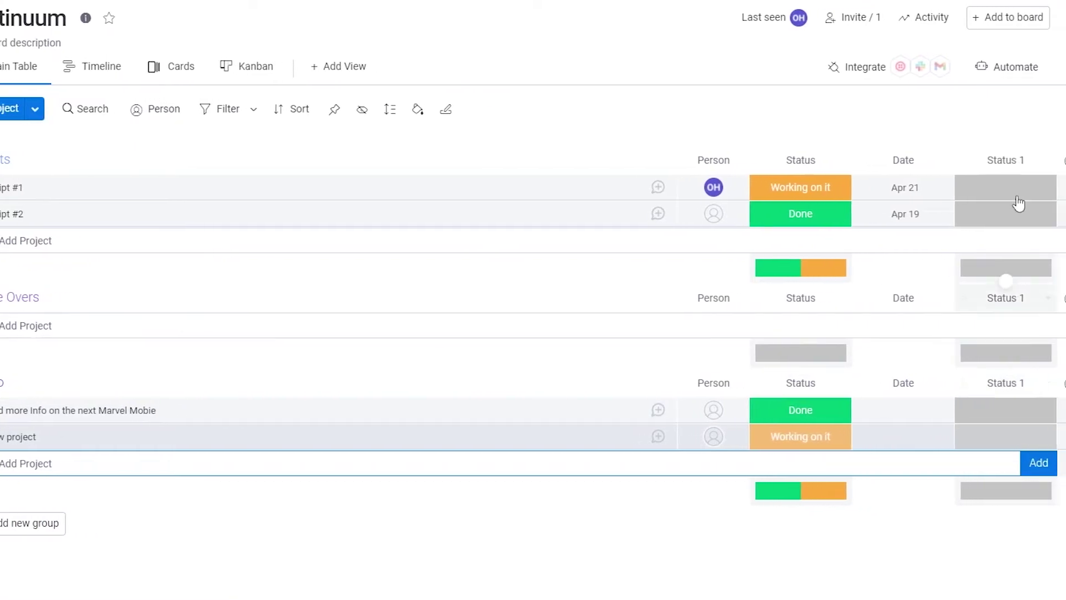
click(1035, 162)
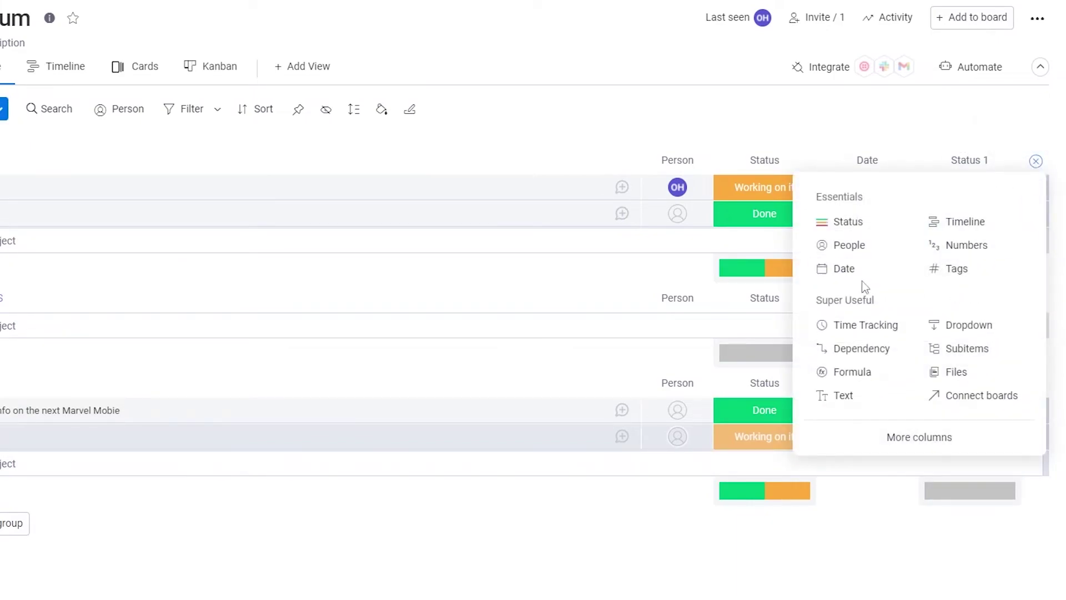
click(1036, 161)
click(1036, 300)
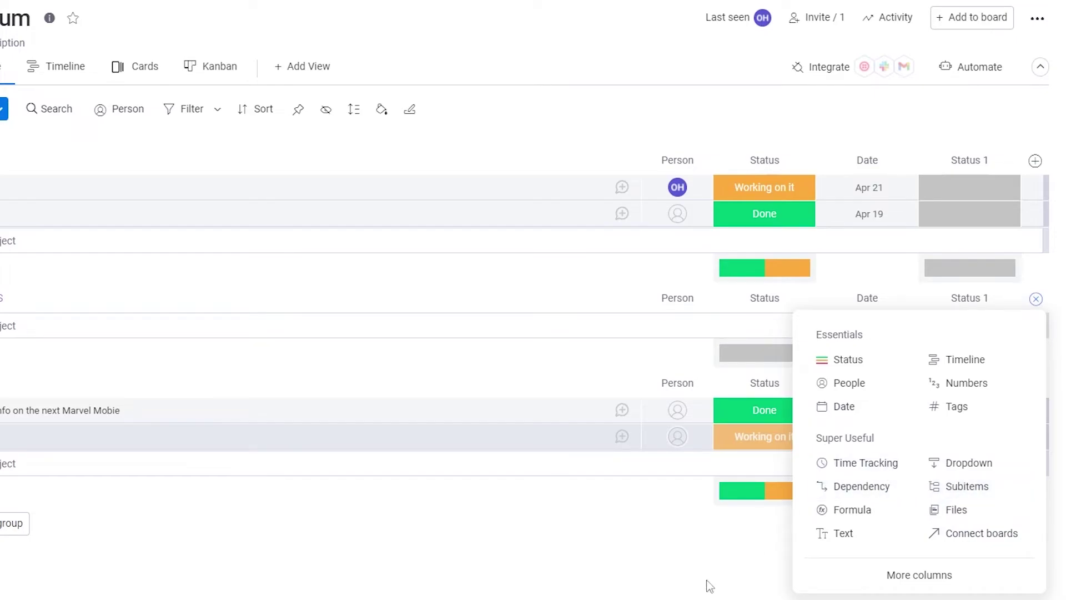
click(688, 539)
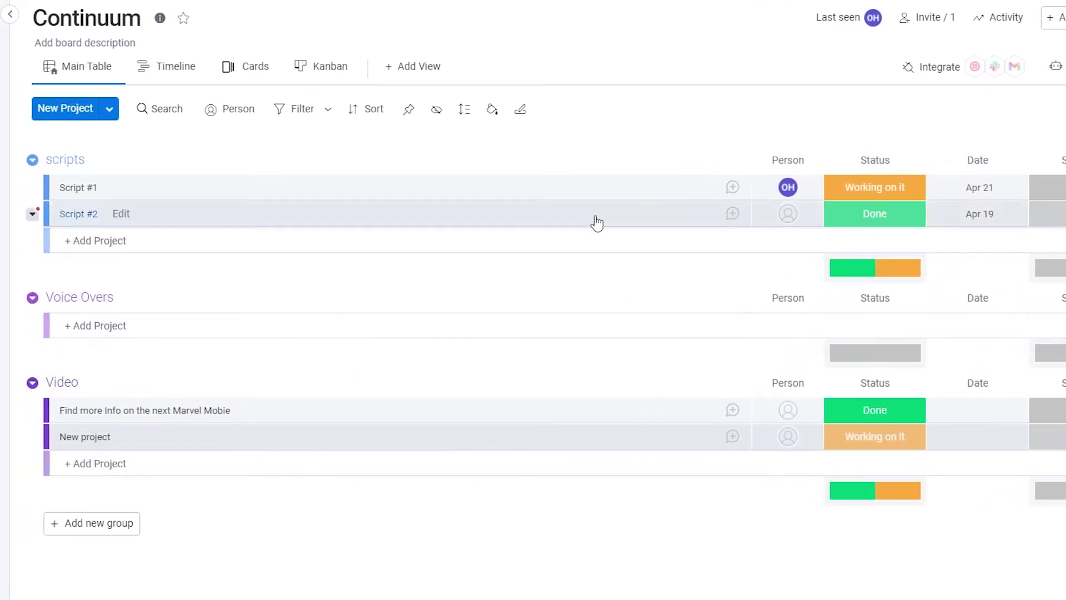
Step: Collapse the scripts group from its options menu, leaving Voice Overs expanded
click(33, 161)
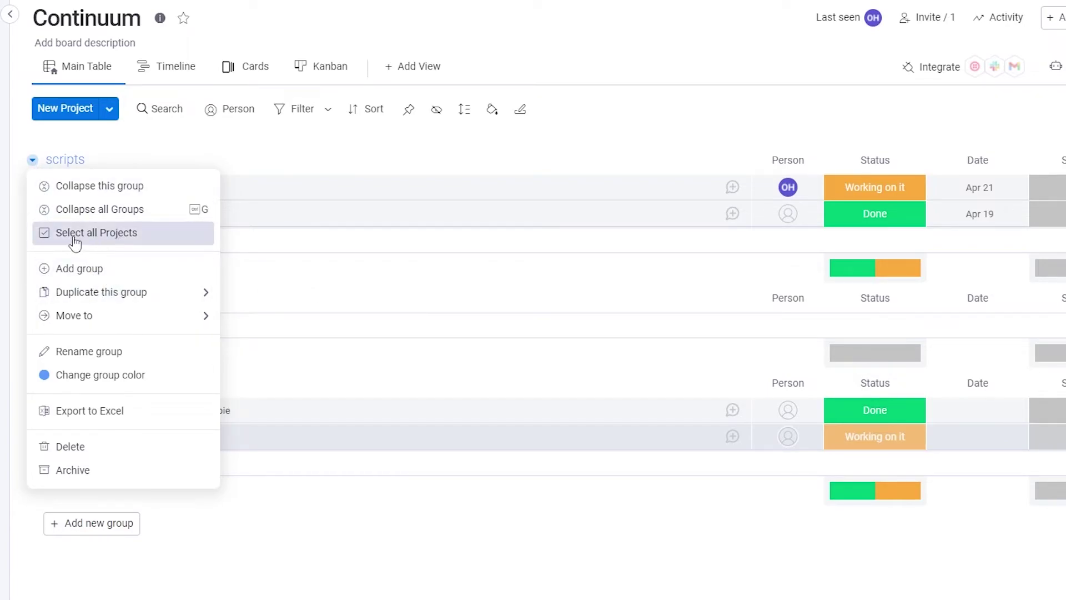
click(93, 190)
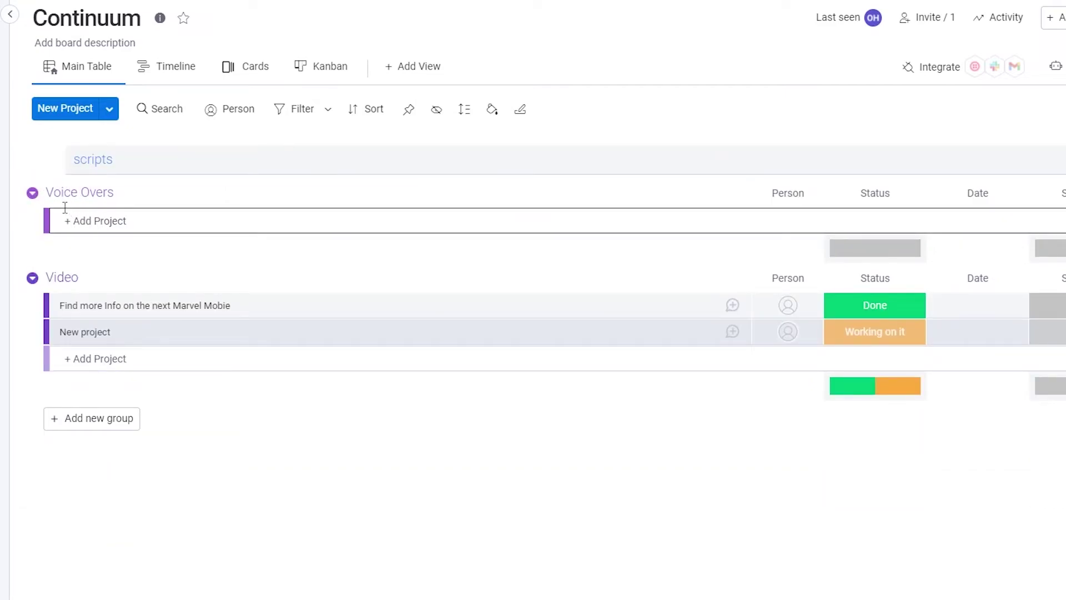
click(33, 193)
mouse_move(97, 363)
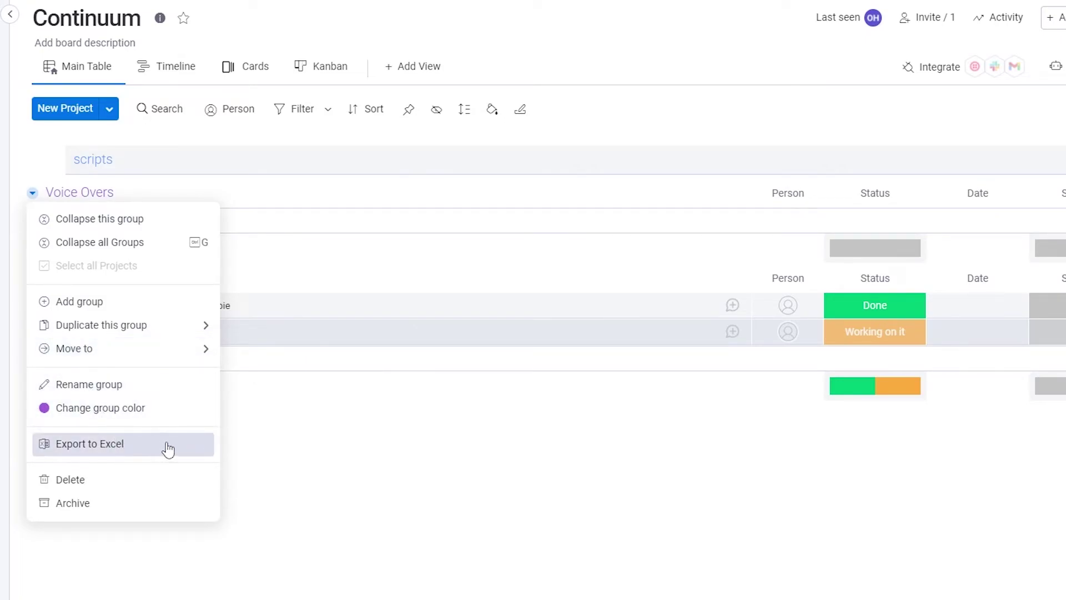
click(378, 424)
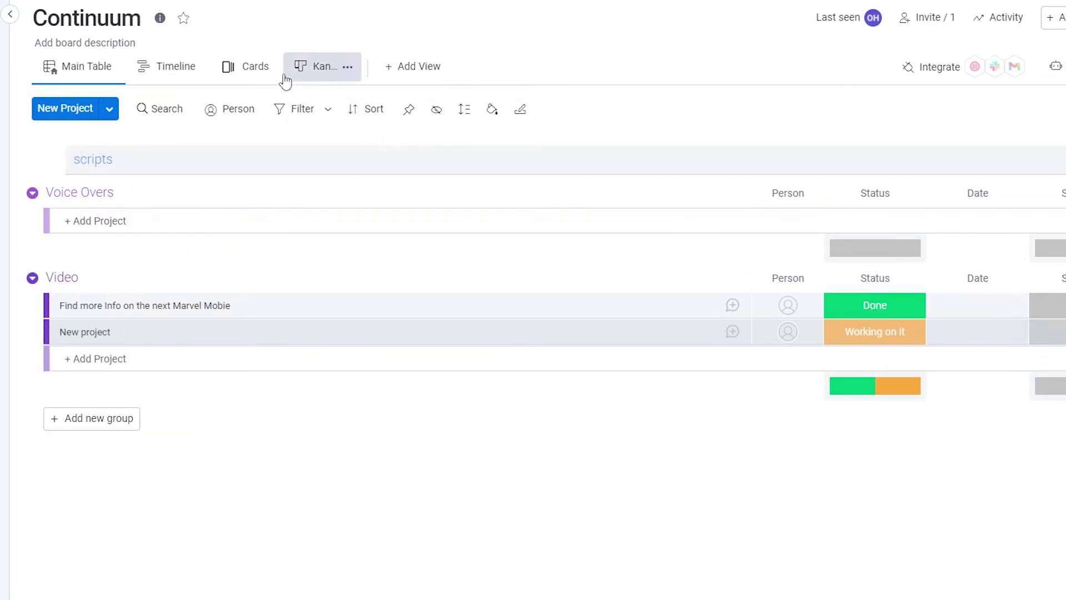
Step: In Kanban, drag New project into Discarded and check its Status 1 options
click(327, 79)
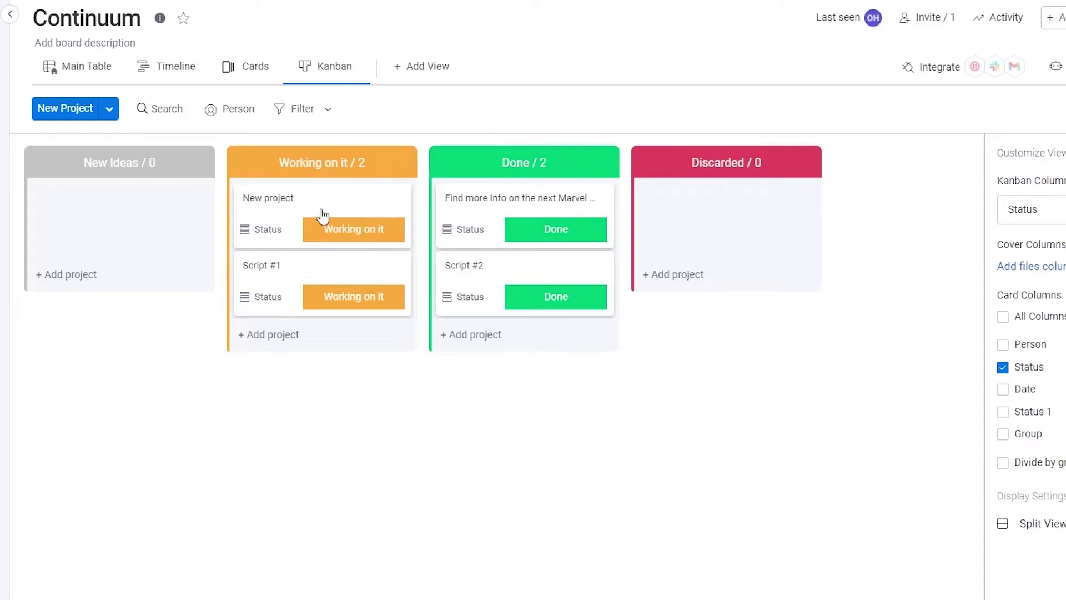
drag(289, 206, 748, 214)
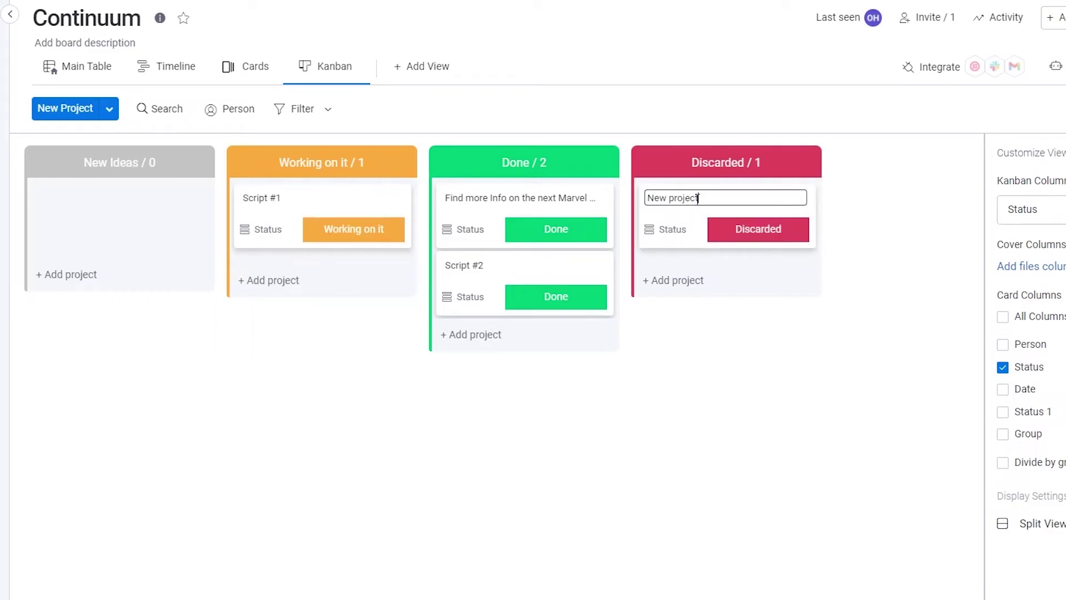
click(697, 219)
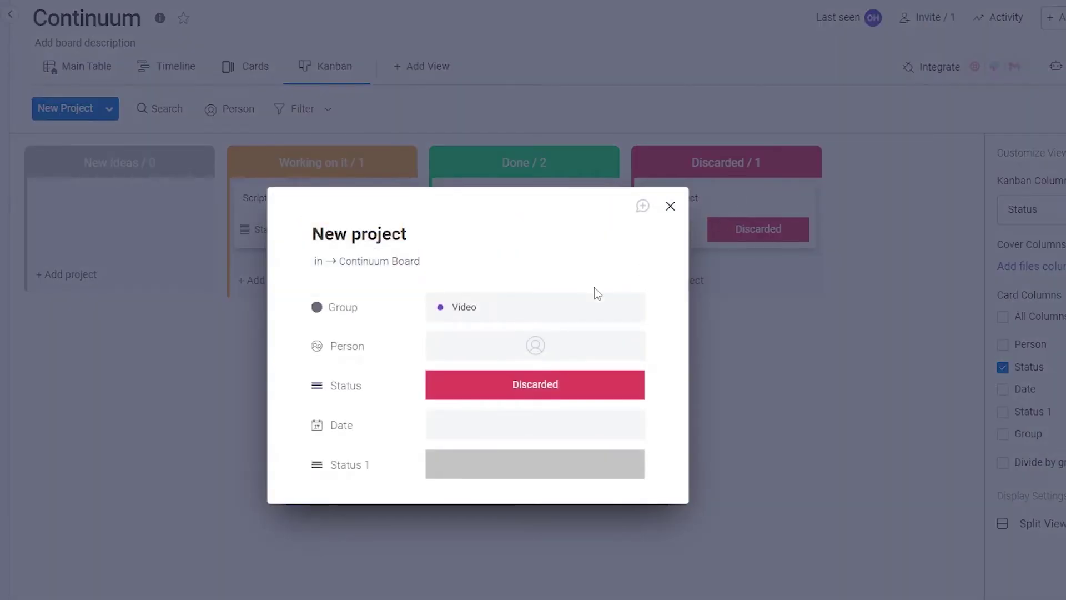
click(452, 466)
key(Escape)
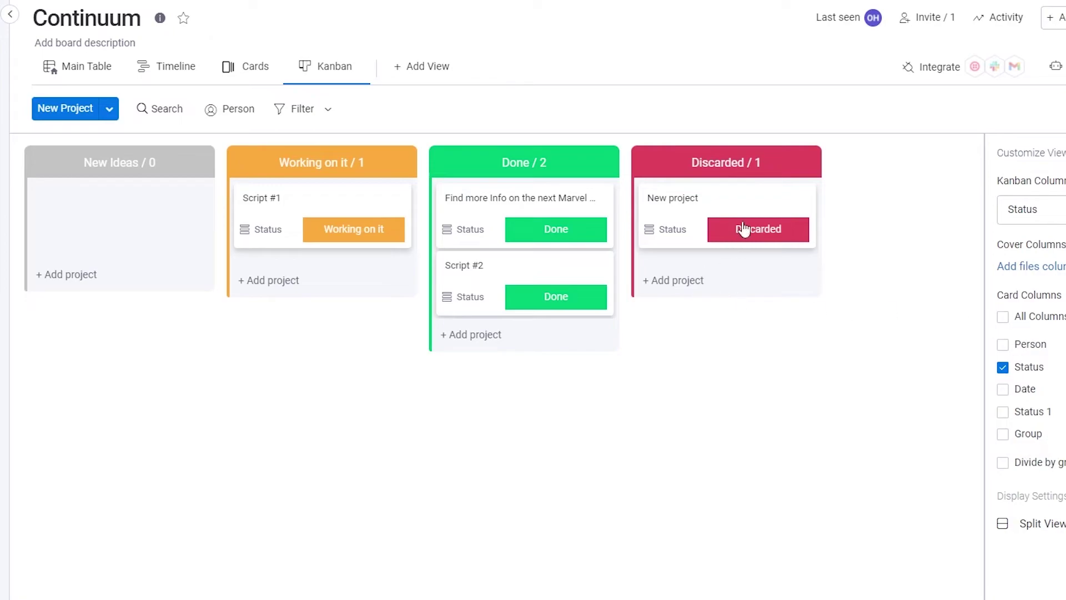
Step: Create a Status 2 column, group the Kanban by it, and view Script #1's details
click(1055, 209)
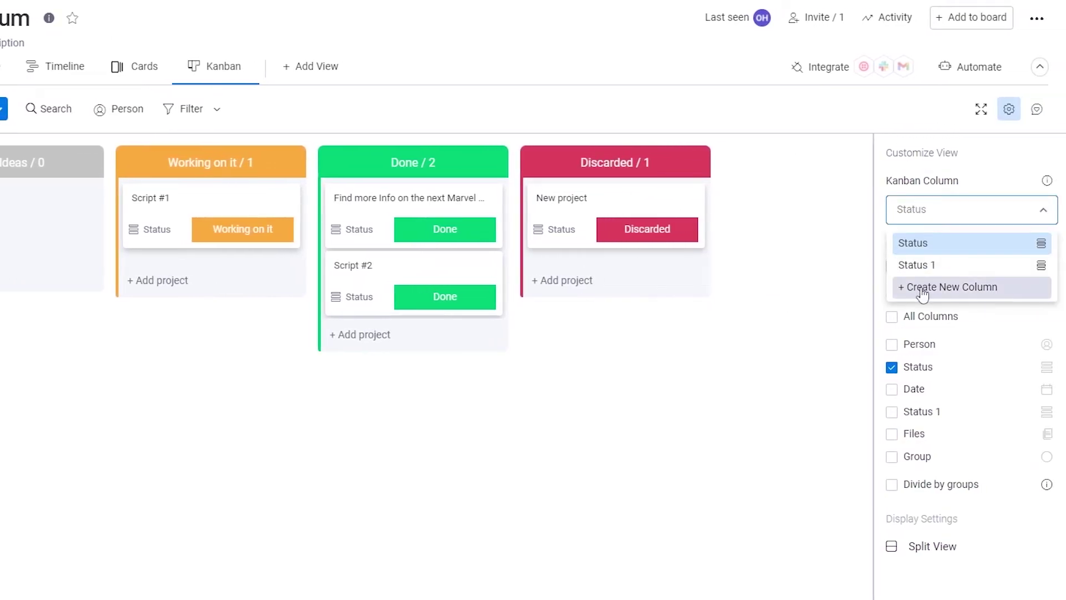
click(942, 288)
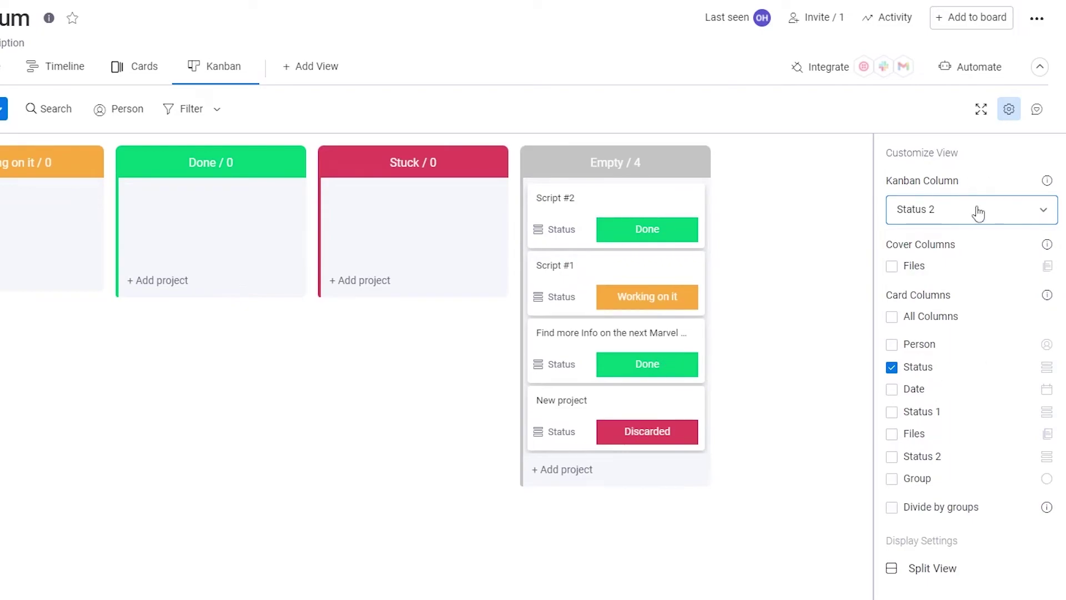
click(1028, 210)
click(1039, 289)
click(558, 300)
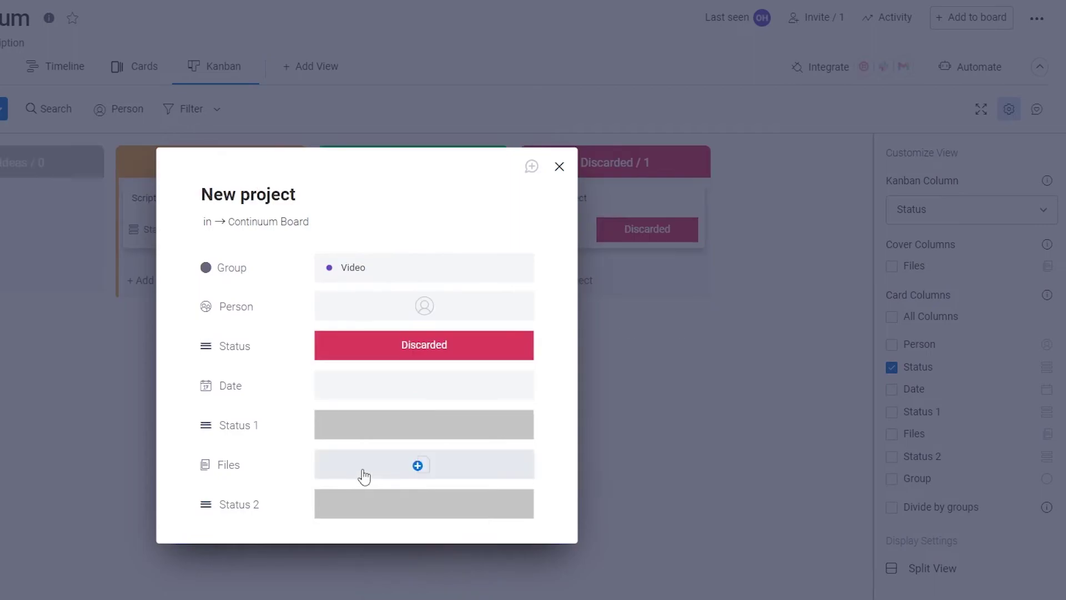
click(364, 476)
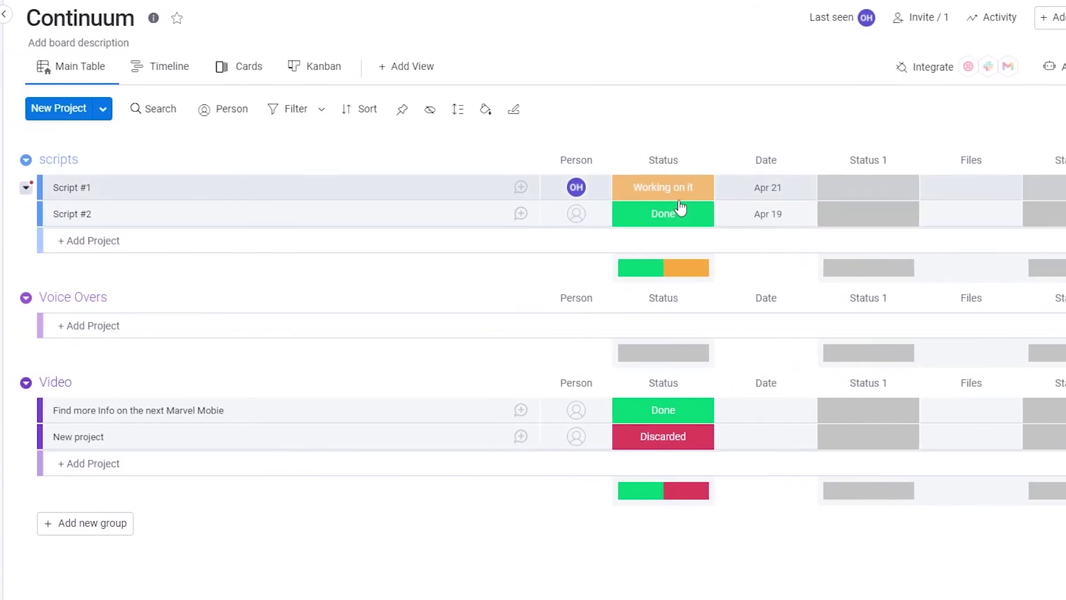
click(317, 67)
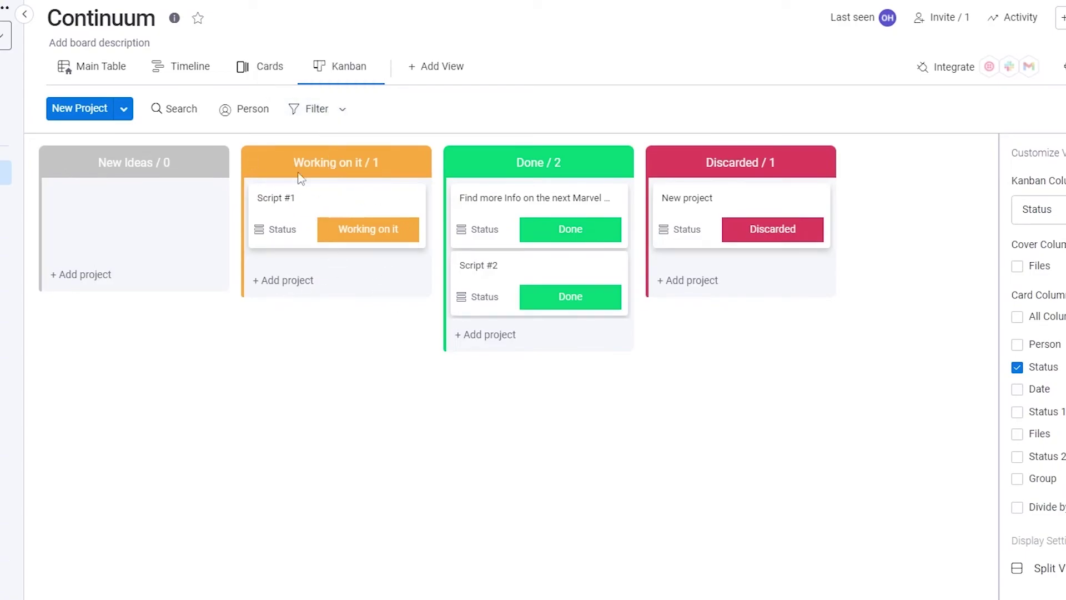
click(358, 229)
click(371, 466)
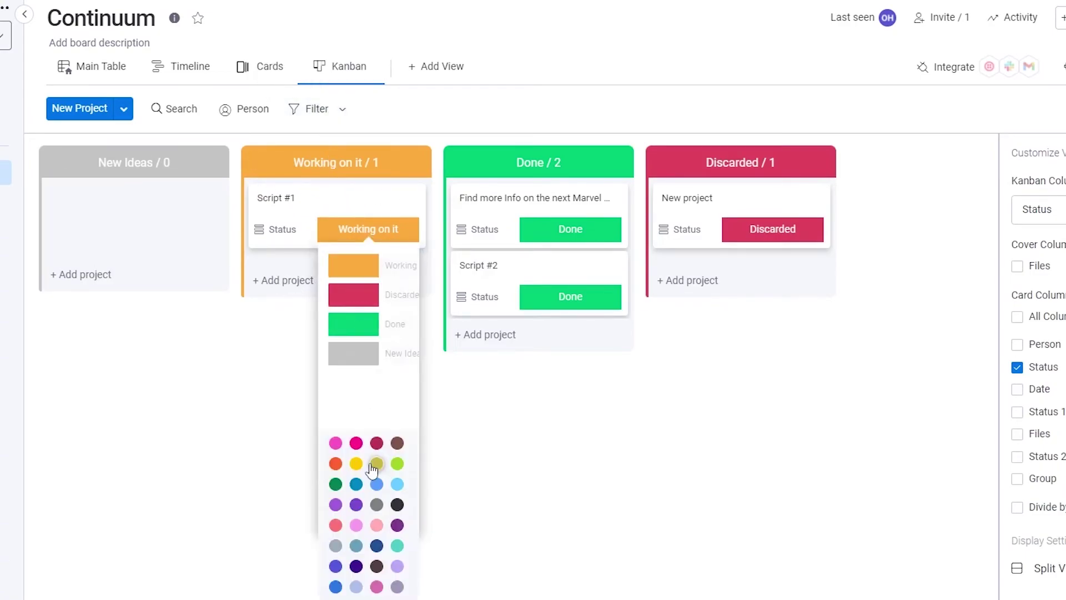
click(516, 405)
click(75, 72)
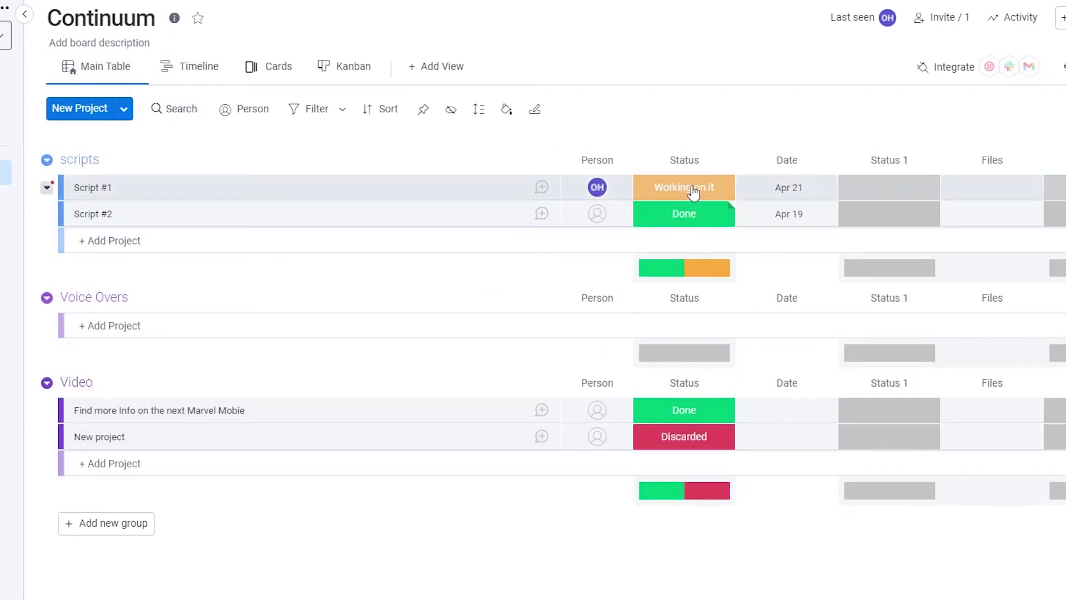
Step: Rename the Working on it label to New Ideas and Done to Completed
click(721, 195)
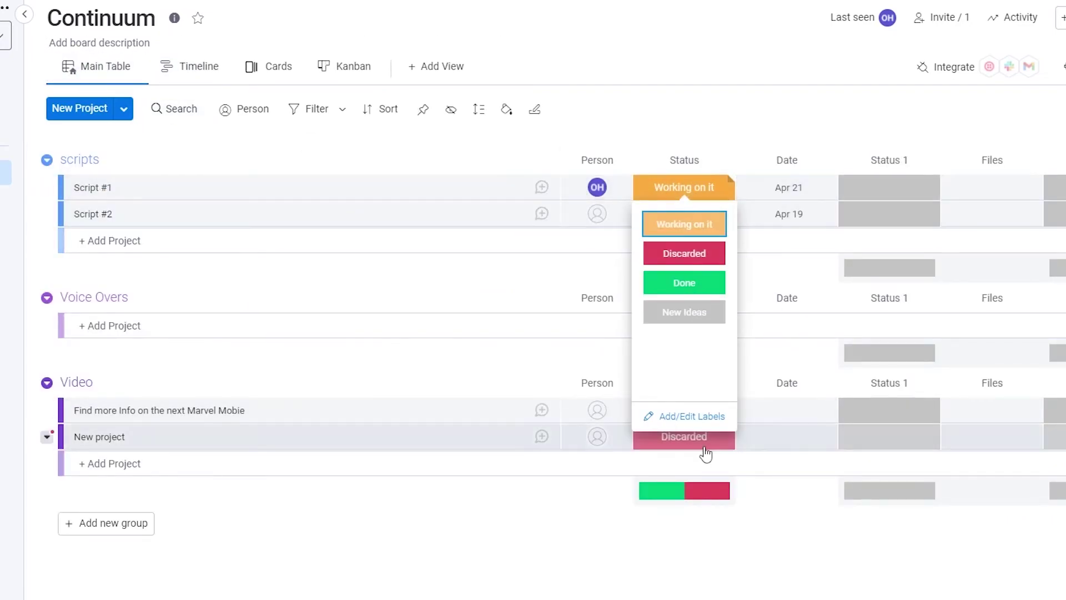
click(658, 415)
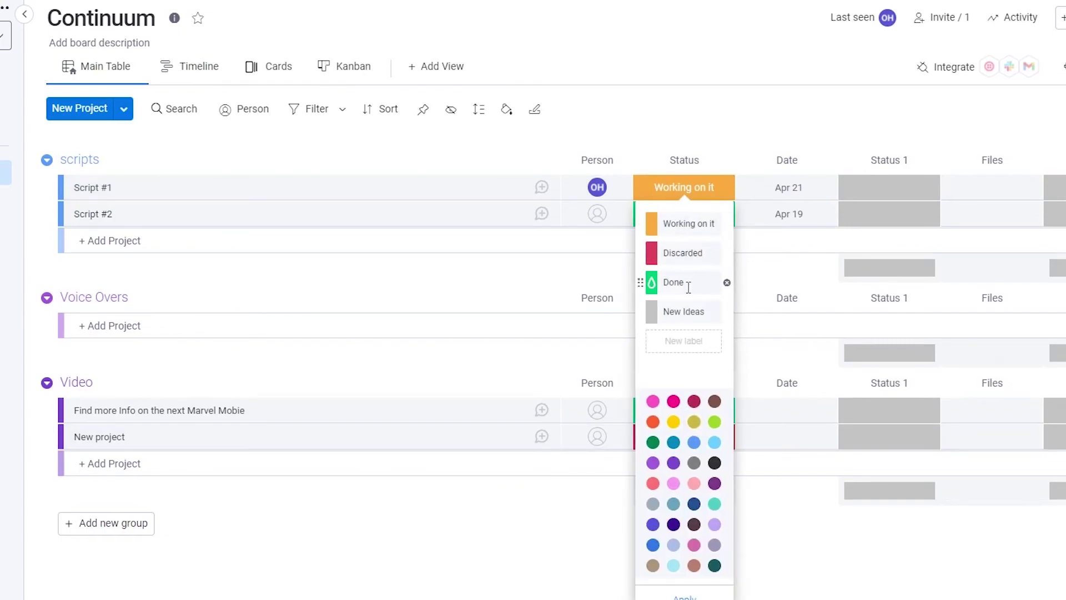
double_click(689, 233)
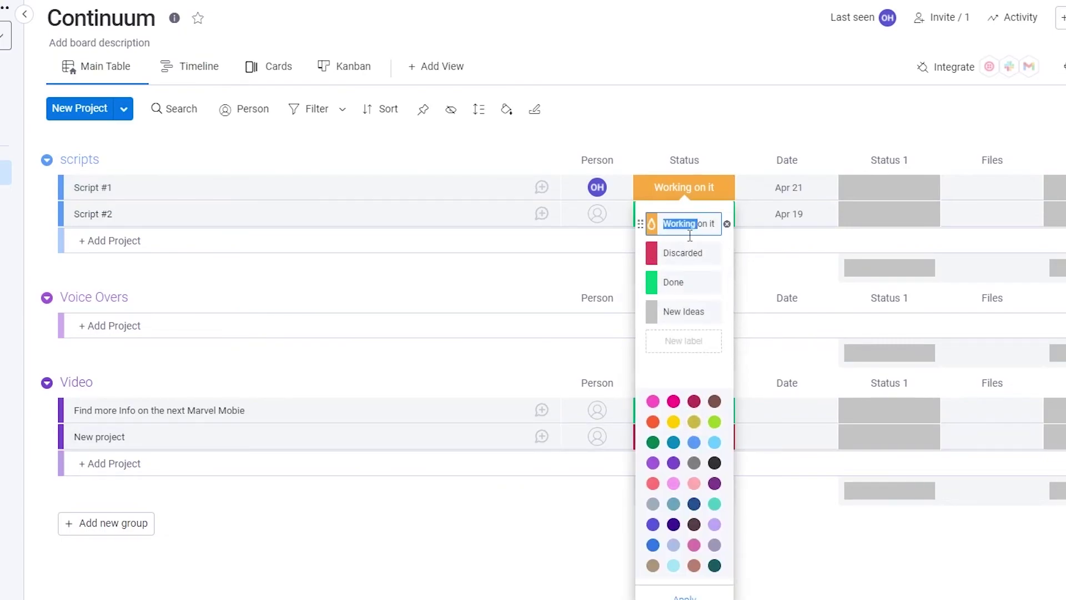
text(New Ideas)
double_click(702, 288)
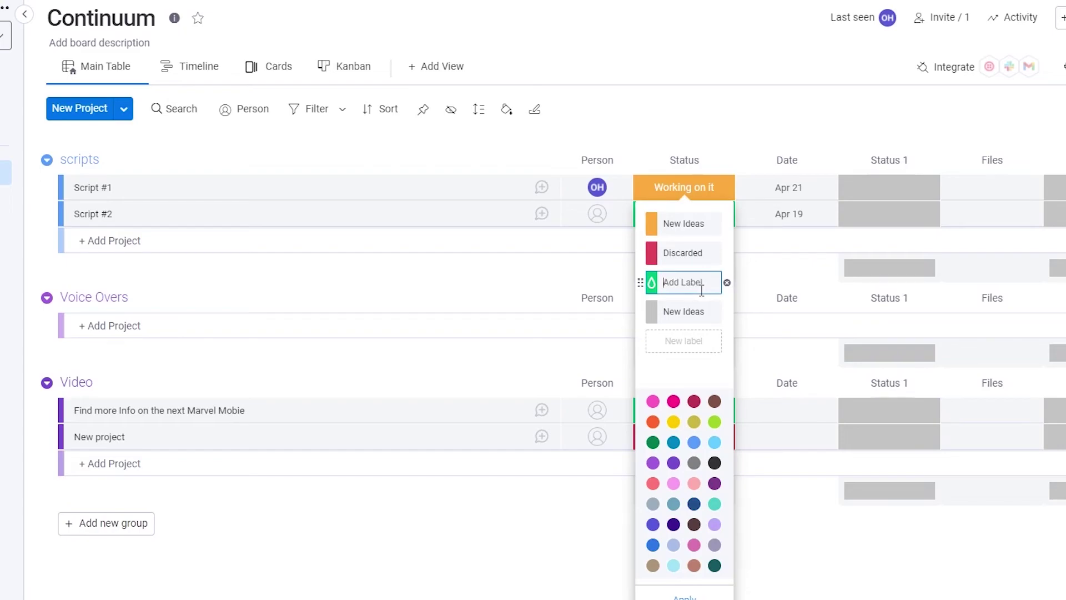
text(Completed)
Step: Rename Discarded to Rejected, add a blank label, and apply the label changes
double_click(690, 253)
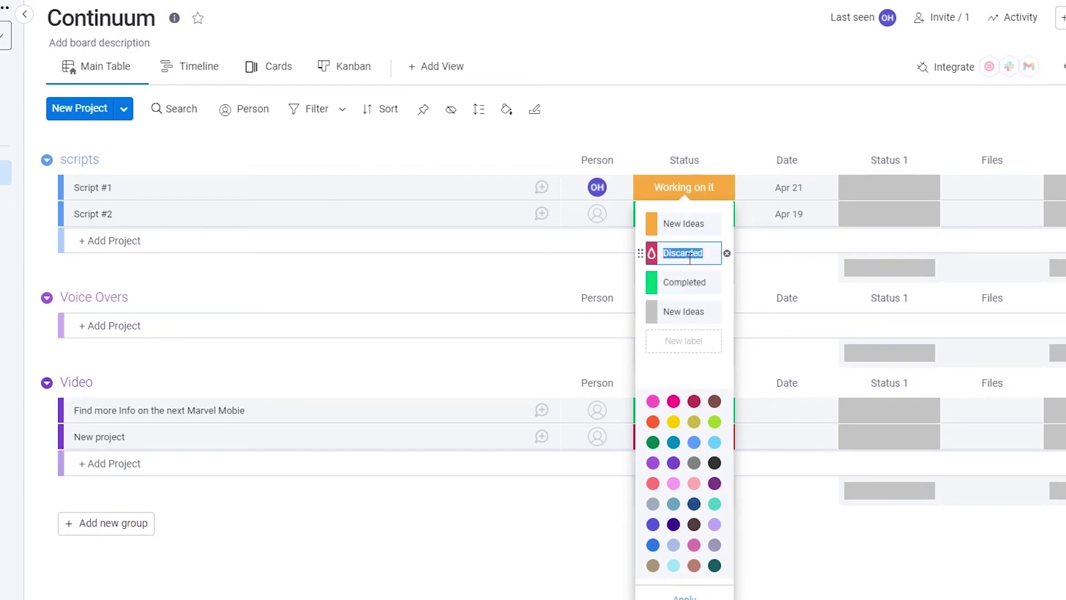
text(Rejected)
double_click(690, 313)
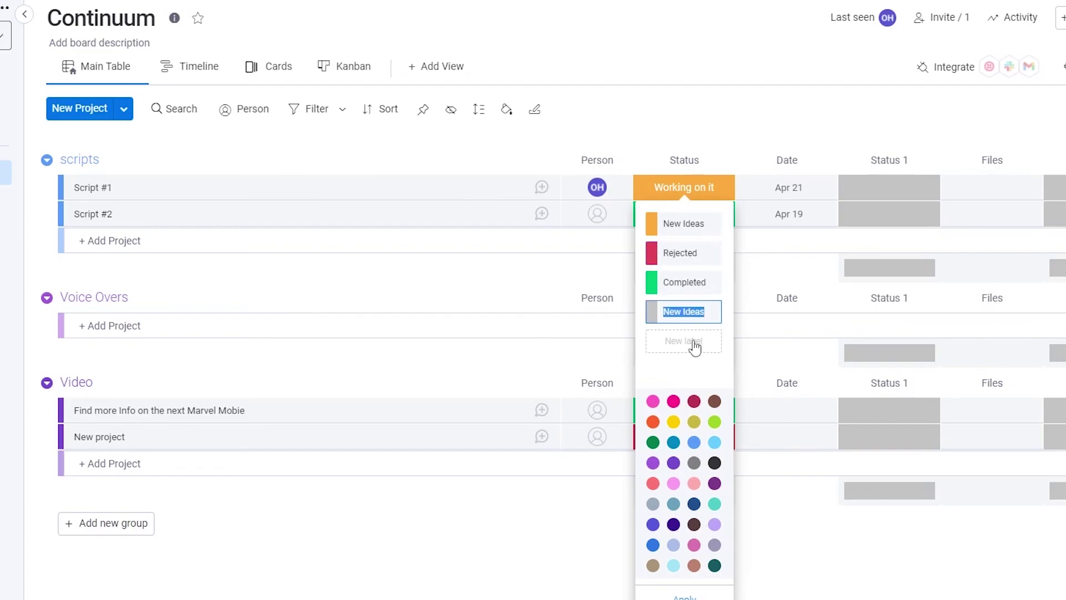
click(693, 341)
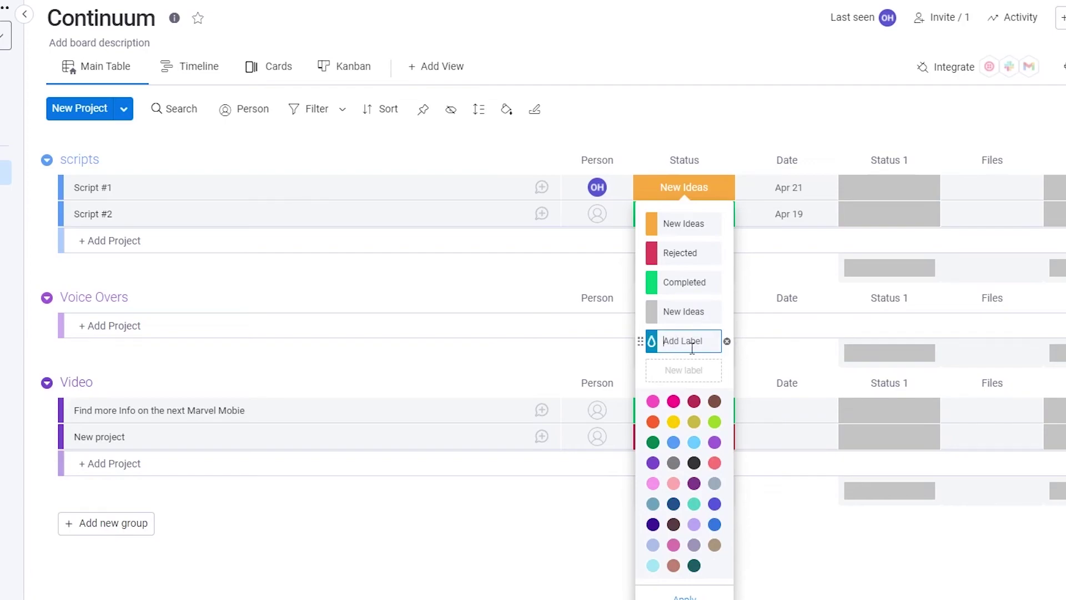
click(685, 595)
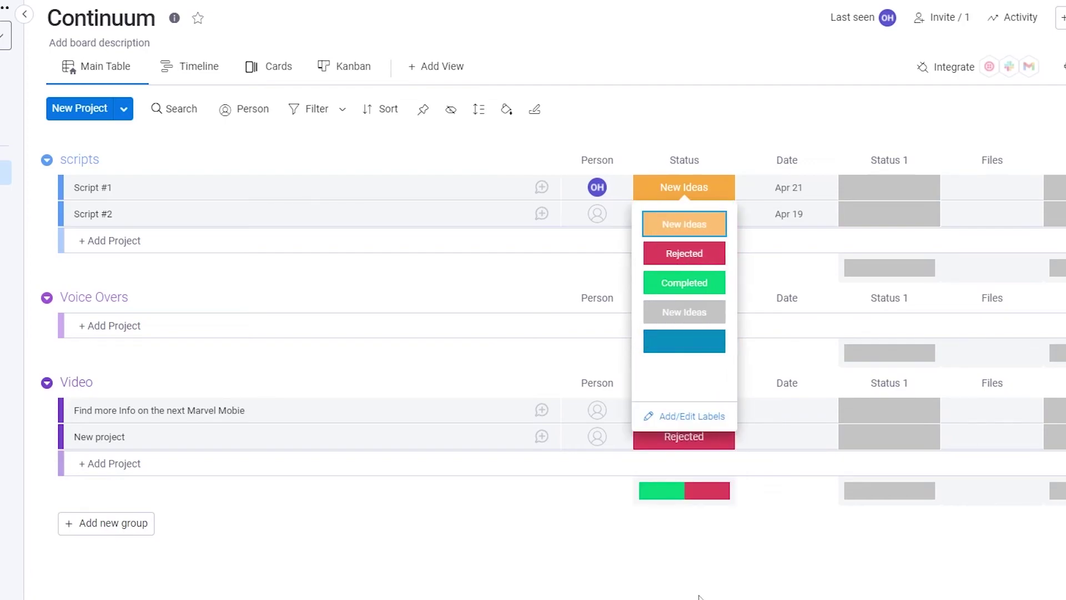
click(705, 571)
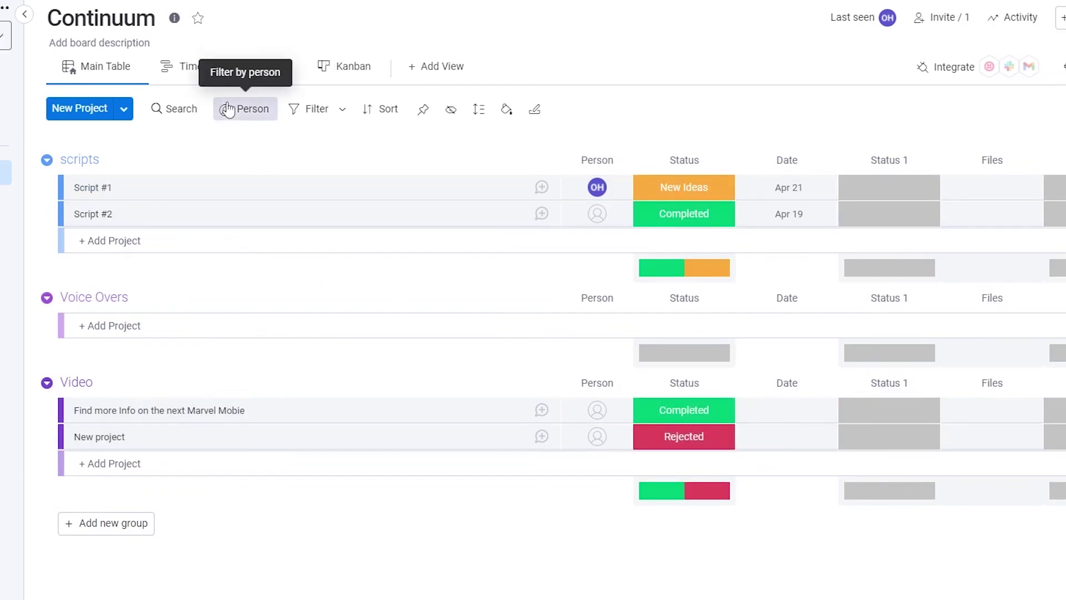
Step: In Kanban, try moving the Rejected and New Ideas columns, leaving the layout unchanged
click(345, 68)
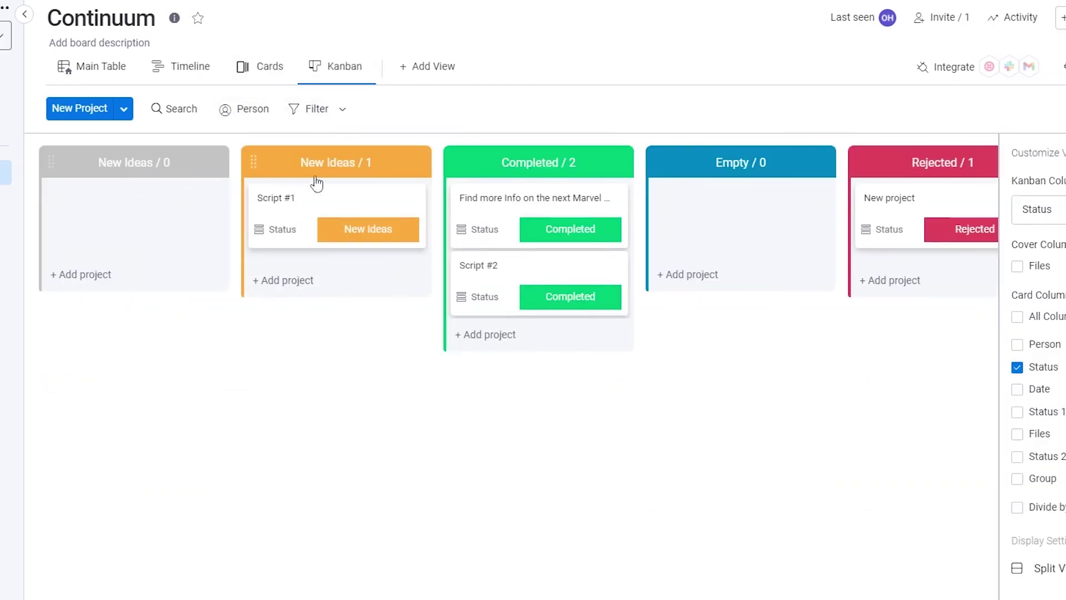
drag(930, 167, 897, 170)
click(67, 275)
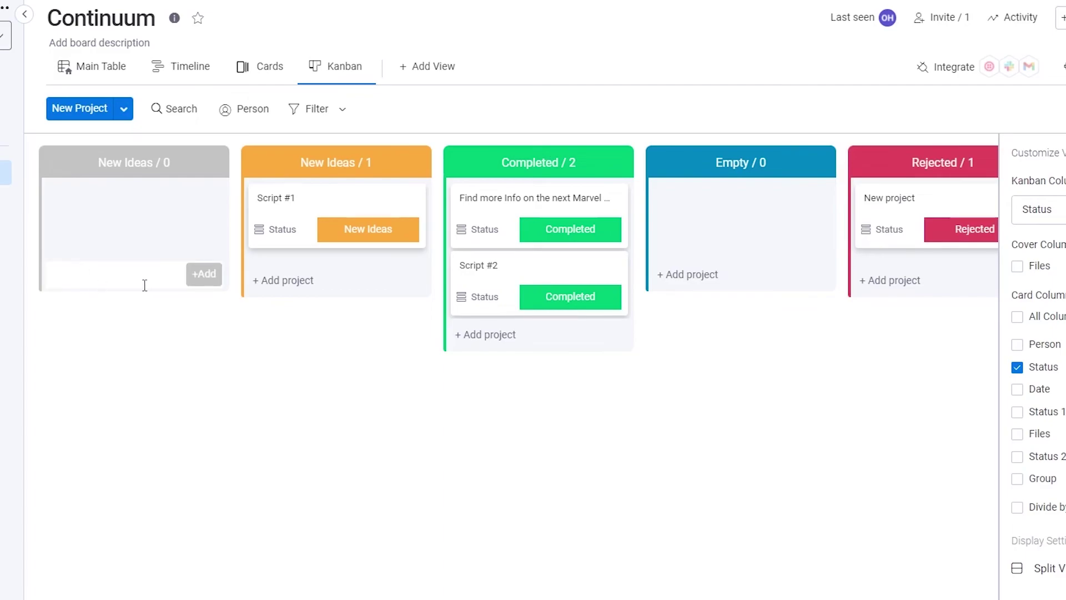
click(122, 317)
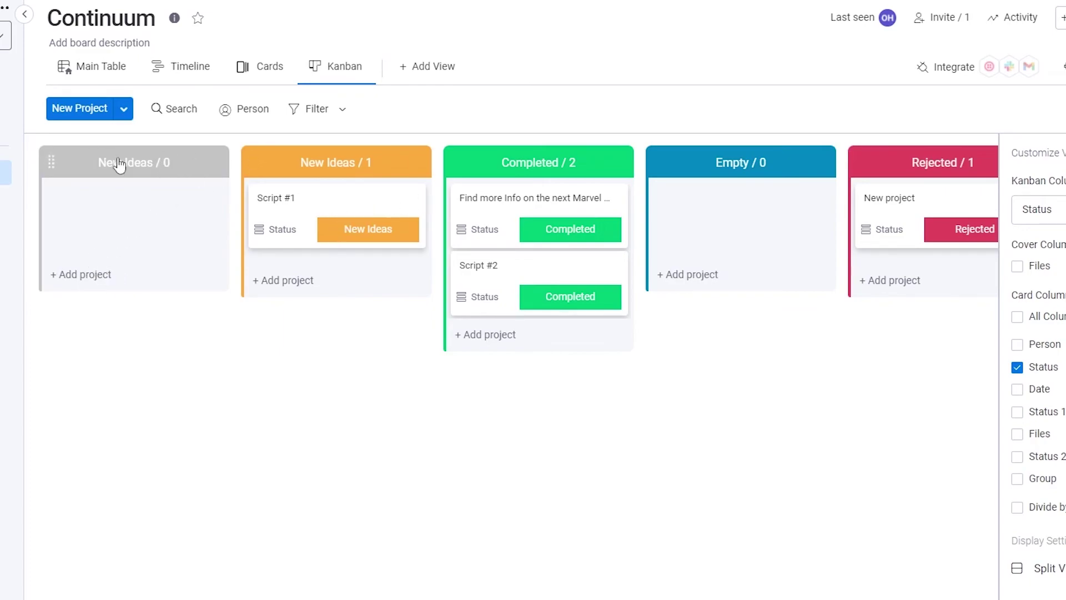
drag(119, 165, 237, 174)
Step: In Main Table, set Script #2's status to the orange New Ideas label
click(76, 79)
click(694, 219)
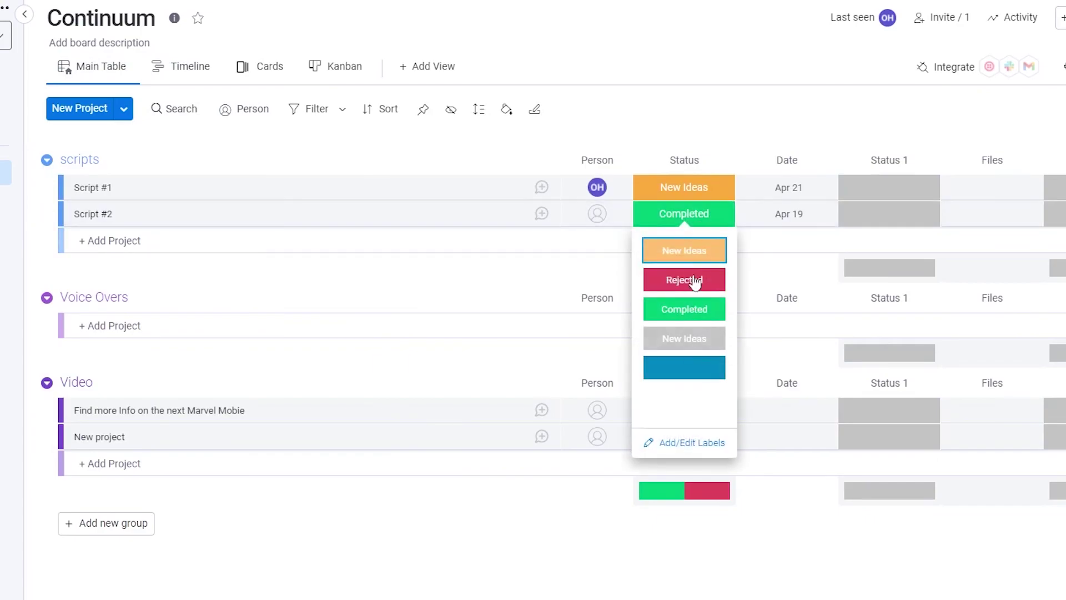
click(681, 250)
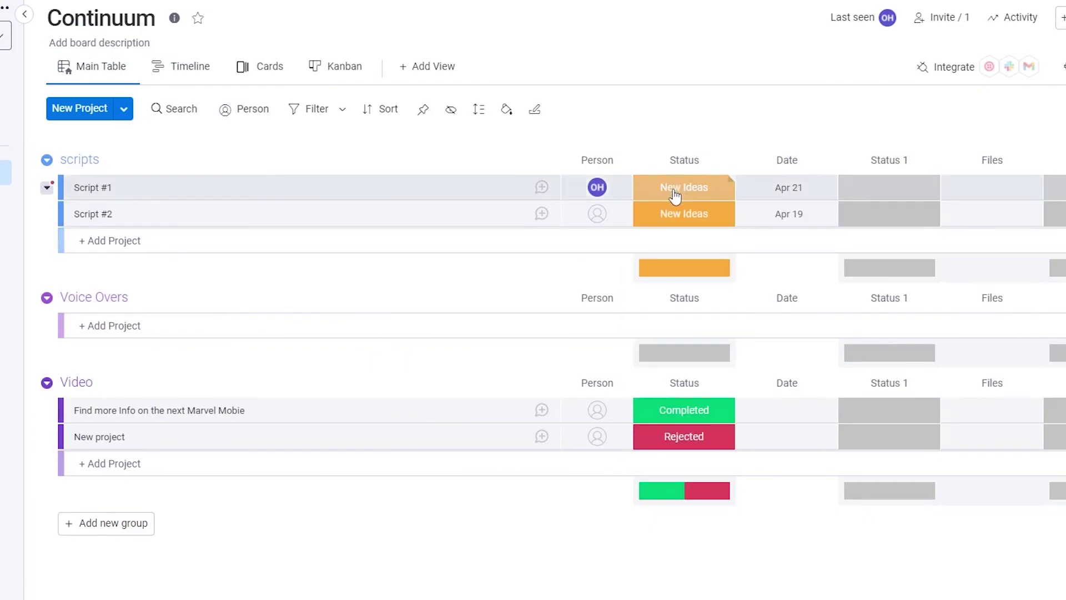
Step: Rename the orange status label to 'Working on' and view the board in Kanban
click(675, 195)
click(680, 219)
text(Working on)
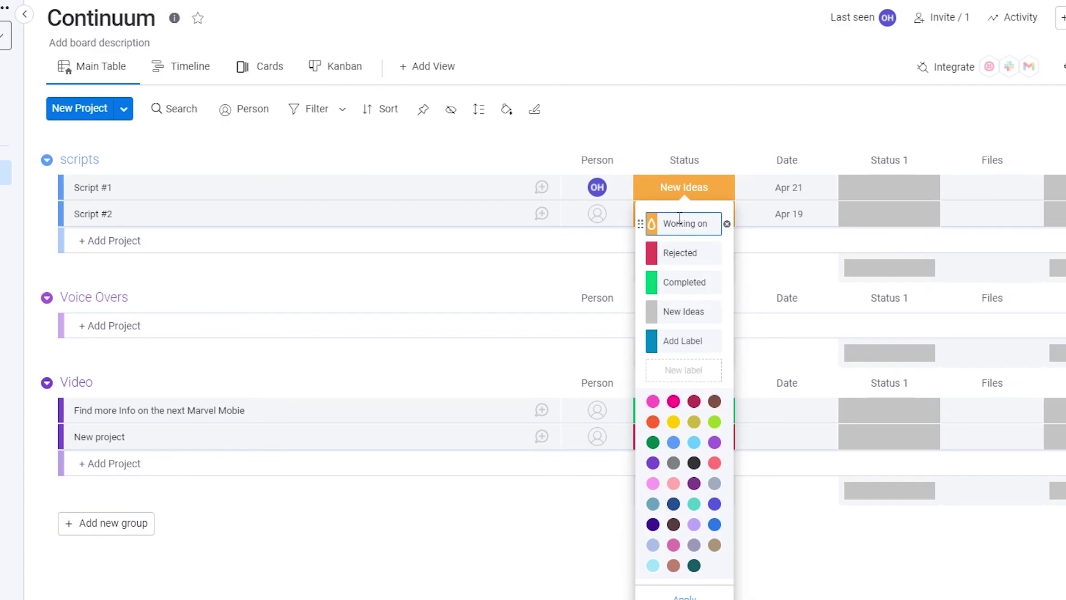
click(685, 596)
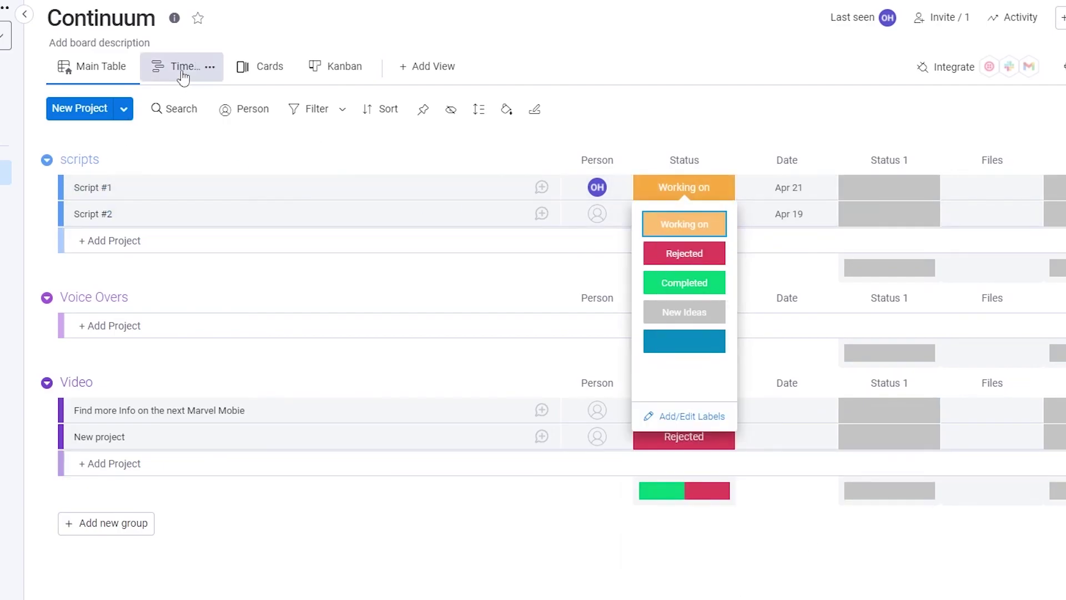
click(338, 80)
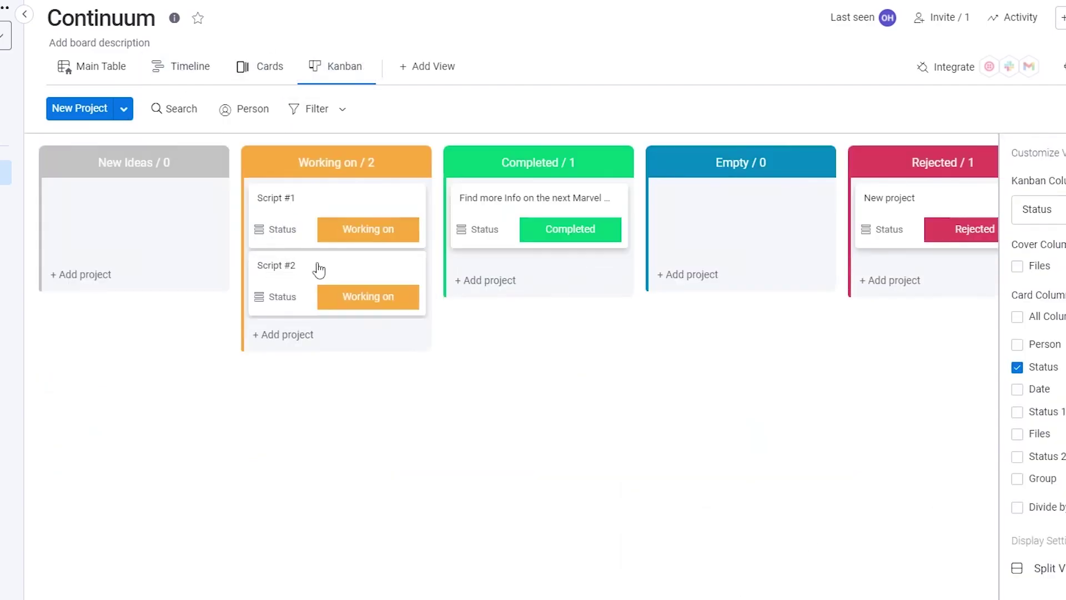